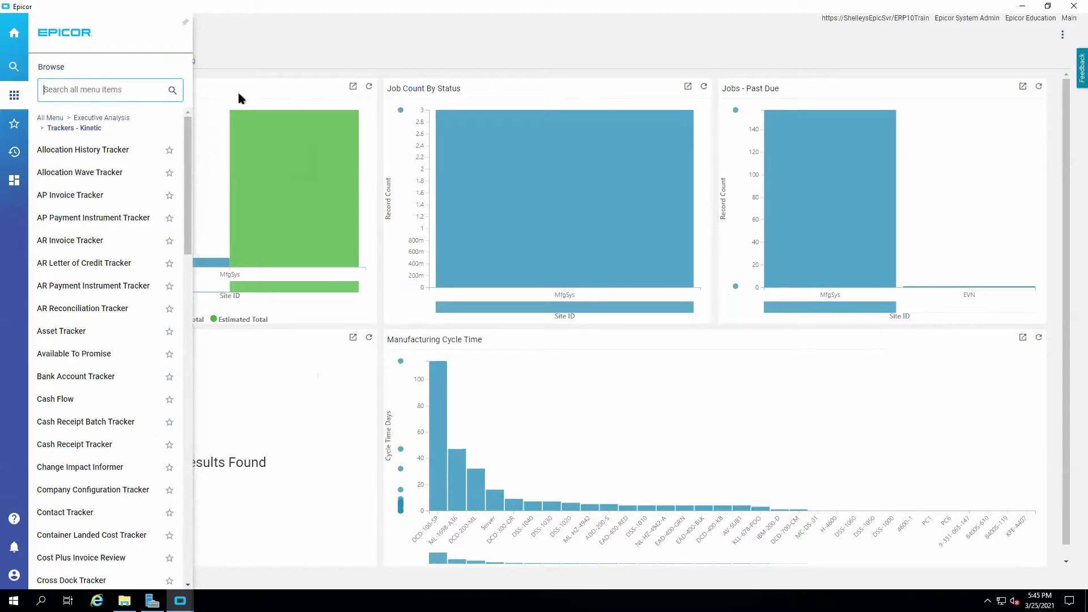
Step: Search the menu browser for 'order tra' and scroll through the Order Tracker results
{"action": "left_click", "coordinate": [352, 37]}
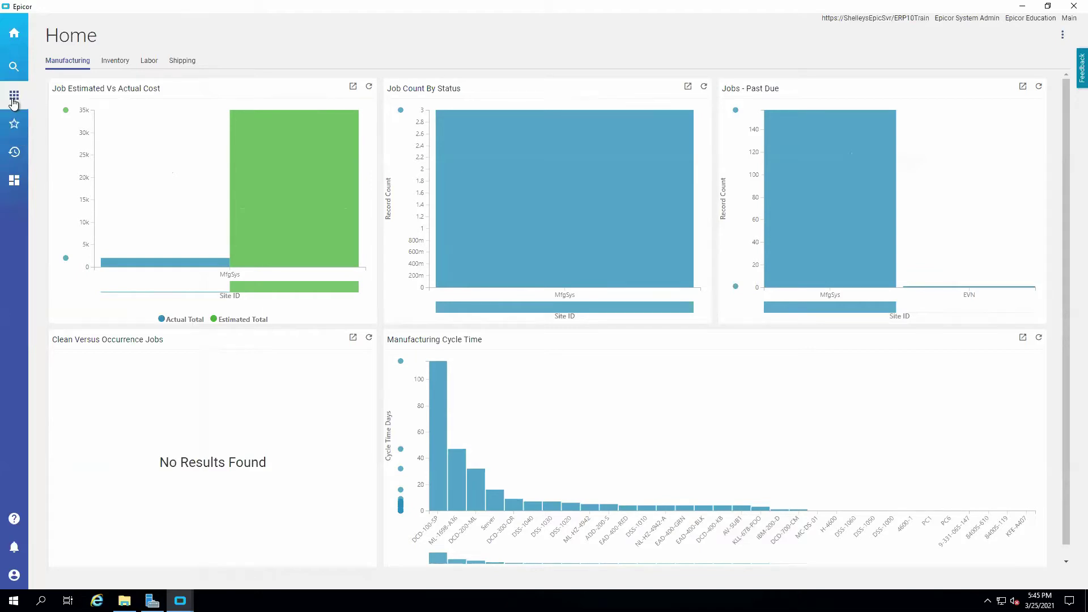
{"action": "left_click", "coordinate": [13, 98]}
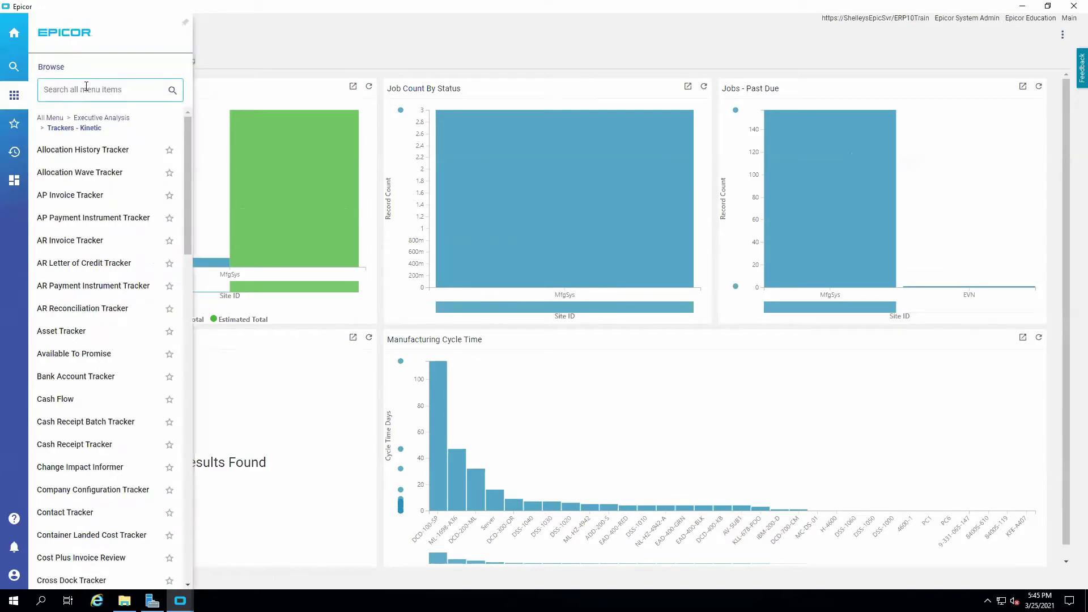
{"action": "type", "text": "order"}
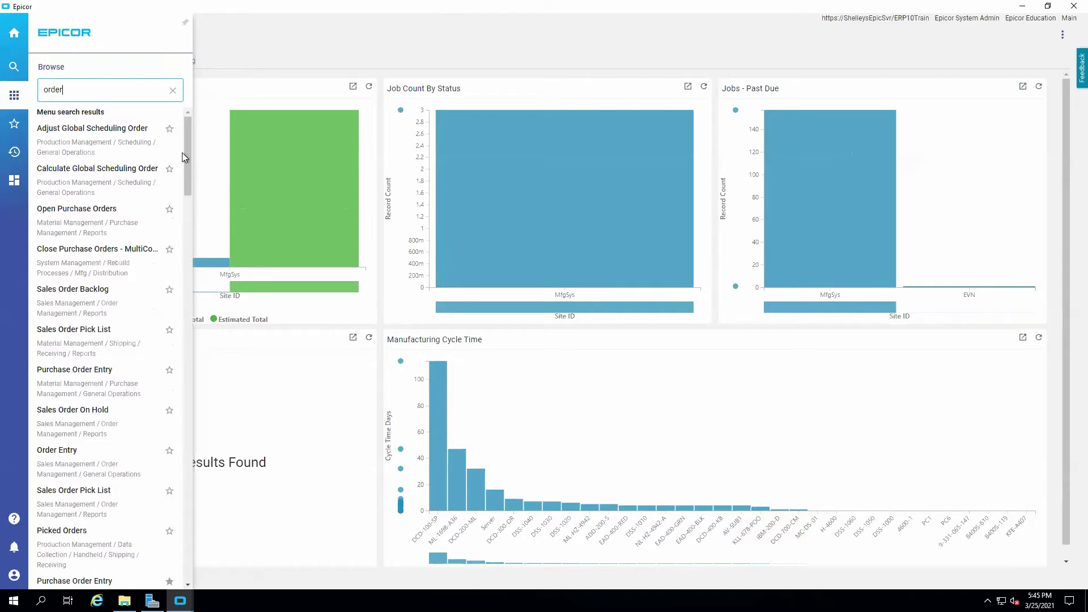
{"action": "type", "text": " tra"}
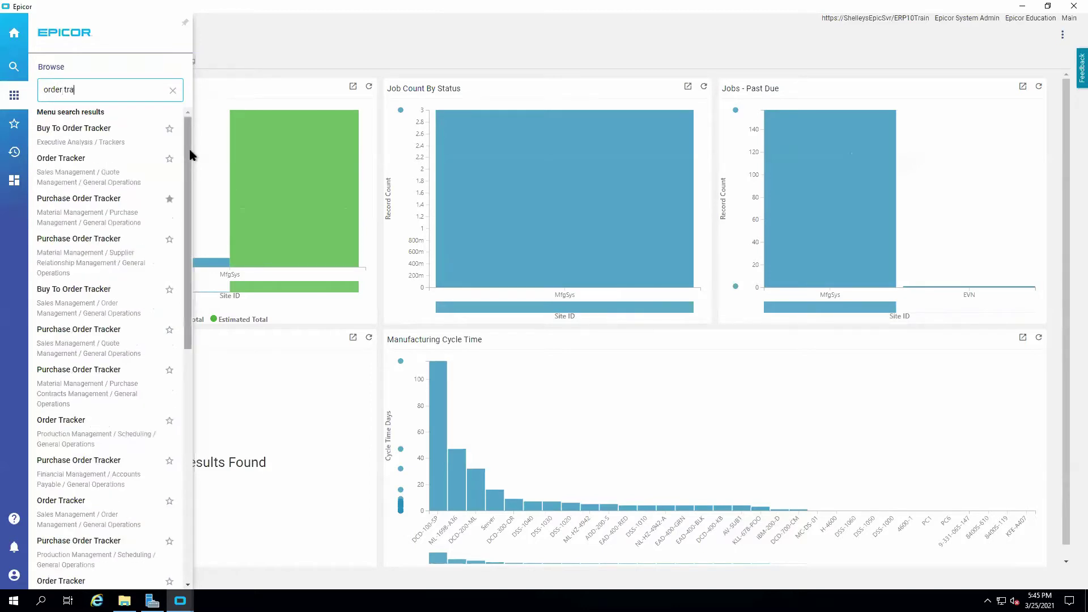
{"action": "scroll", "coordinate": [155, 444], "scroll_direction": "down", "scroll_amount": 8}
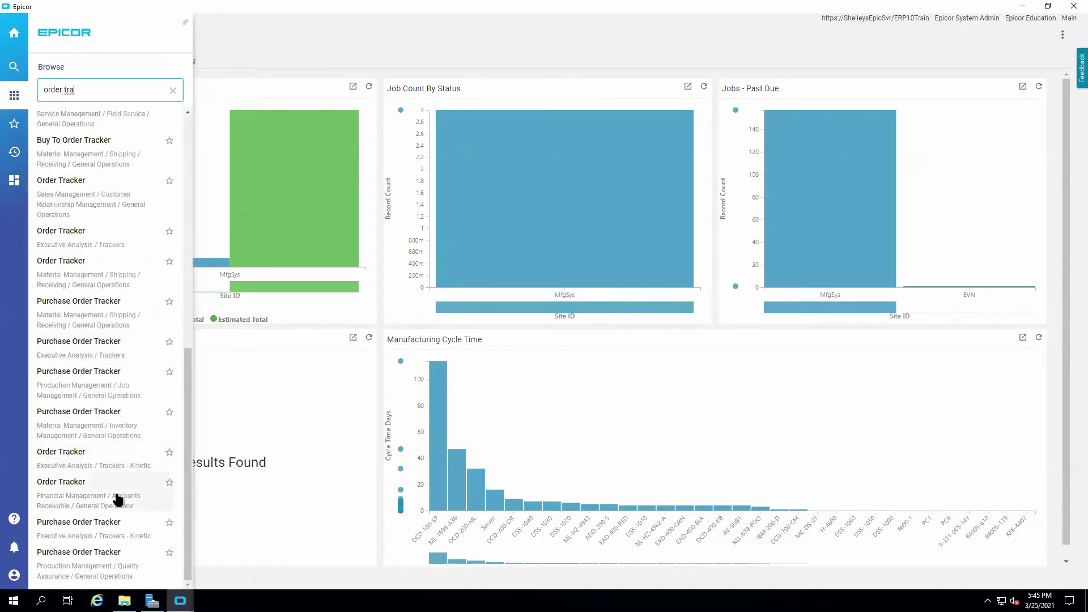
Step: Open Order Tracker and start customizing it in the designer on the existing MPTEST layer
{"action": "left_click", "coordinate": [64, 462]}
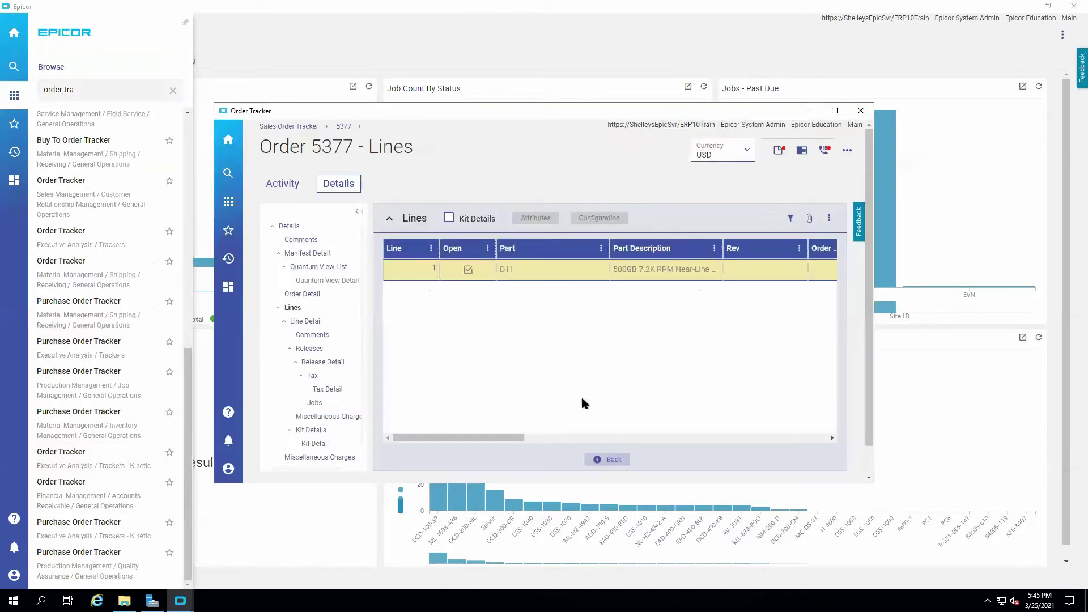
{"action": "left_click", "coordinate": [848, 150]}
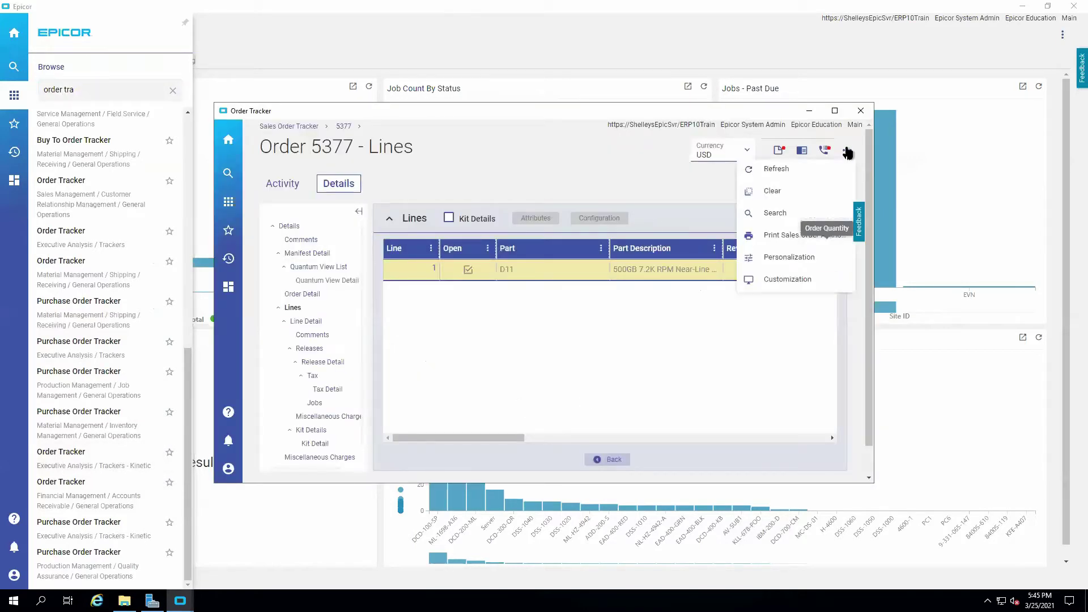
{"action": "left_click", "coordinate": [815, 281]}
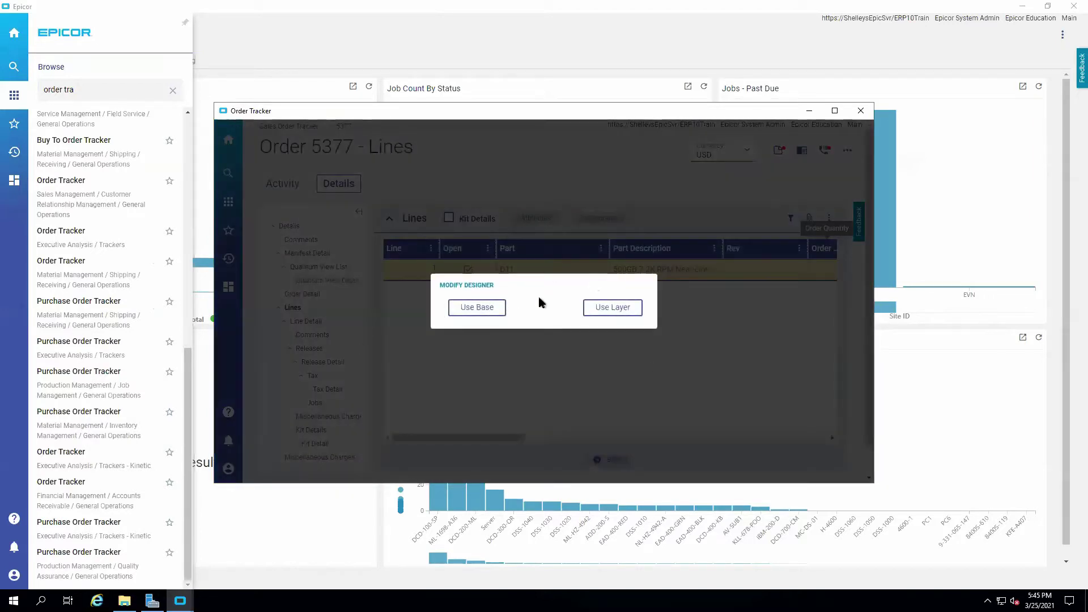
{"action": "left_click", "coordinate": [477, 311]}
{"action": "left_click", "coordinate": [617, 309]}
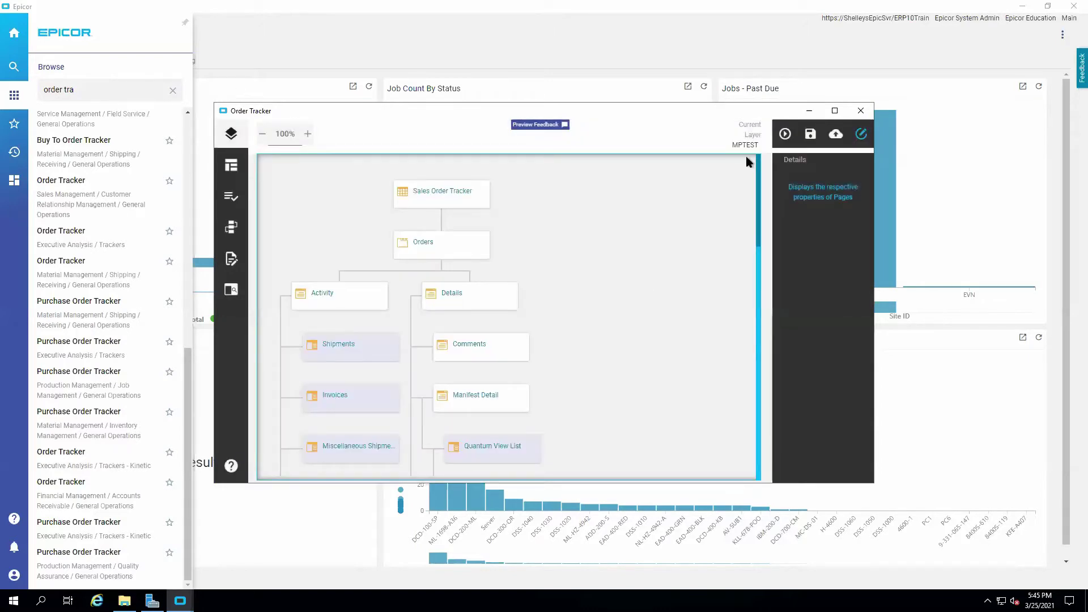
Step: Maximize the designer and open the Orders page layout for editing
{"action": "left_click", "coordinate": [834, 111]}
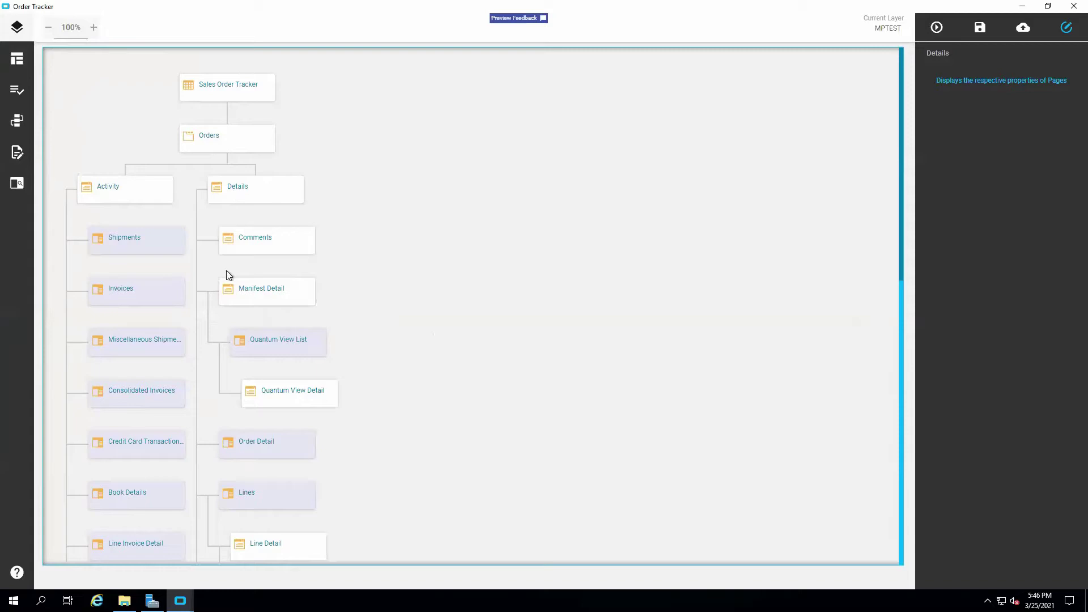
{"action": "left_click", "coordinate": [210, 142]}
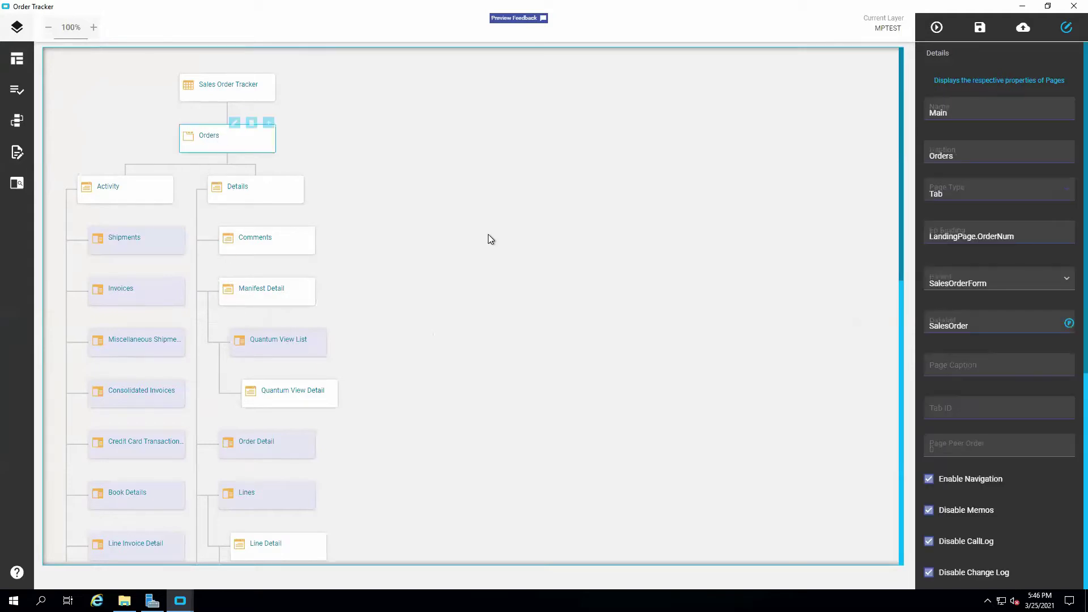
{"action": "left_click", "coordinate": [234, 119]}
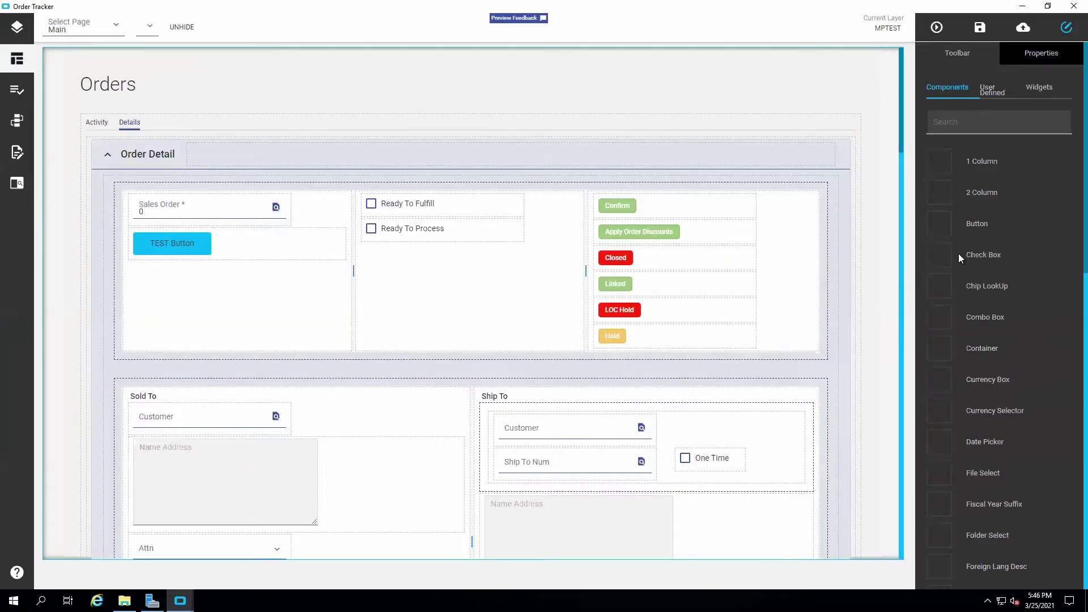
{"action": "left_click_drag", "start_coordinate": [940, 224], "coordinate": [469, 268]}
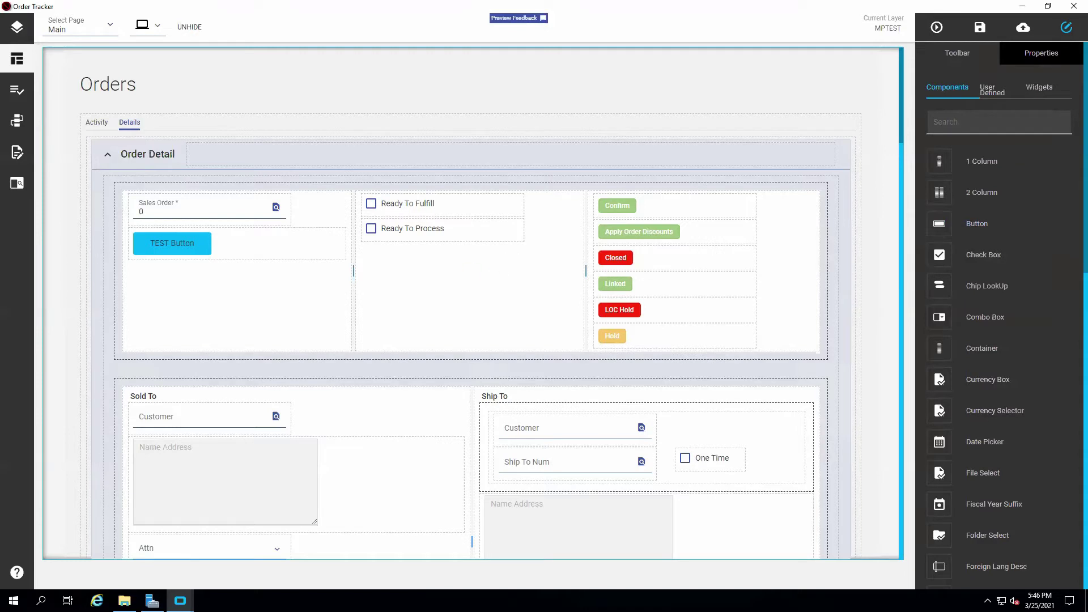
Step: Return to the page tree and select the Details page to view its properties
{"action": "left_click", "coordinate": [49, 36]}
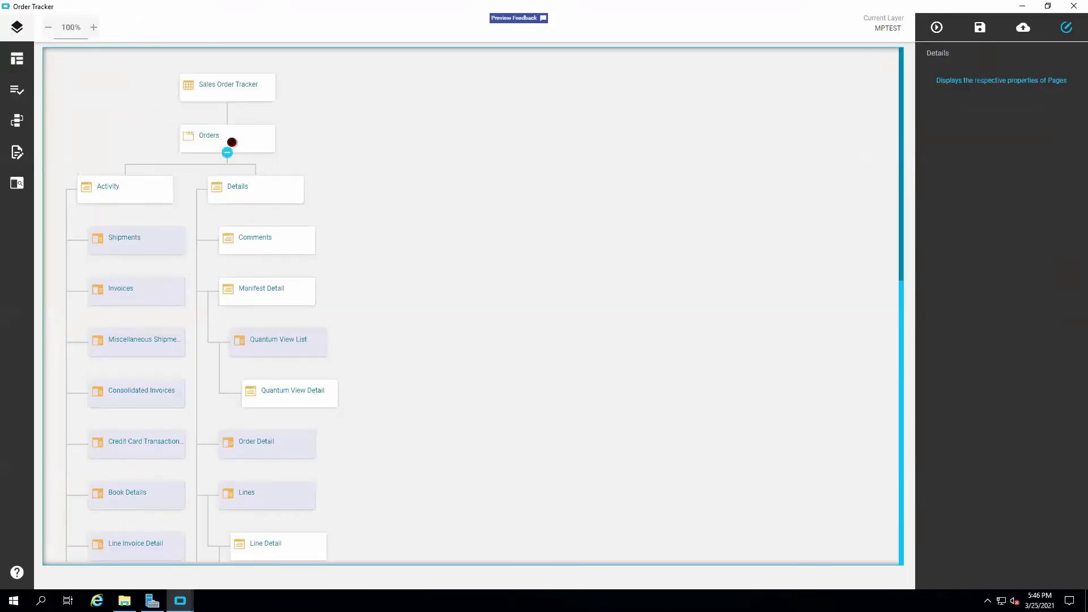
{"action": "right_click", "coordinate": [330, 159]}
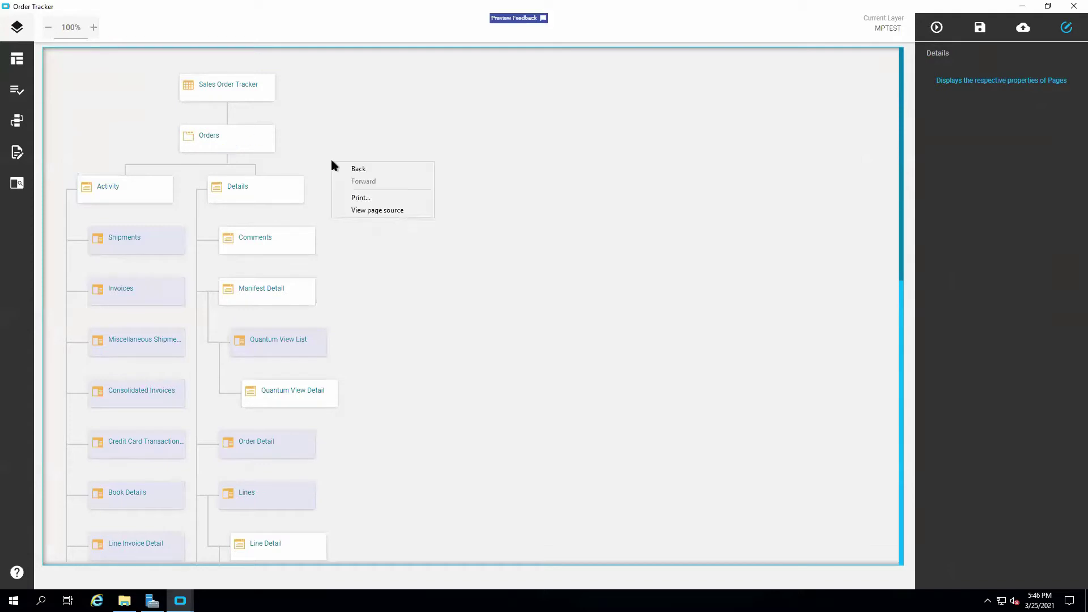
{"action": "left_click", "coordinate": [323, 148]}
{"action": "left_click", "coordinate": [233, 190]}
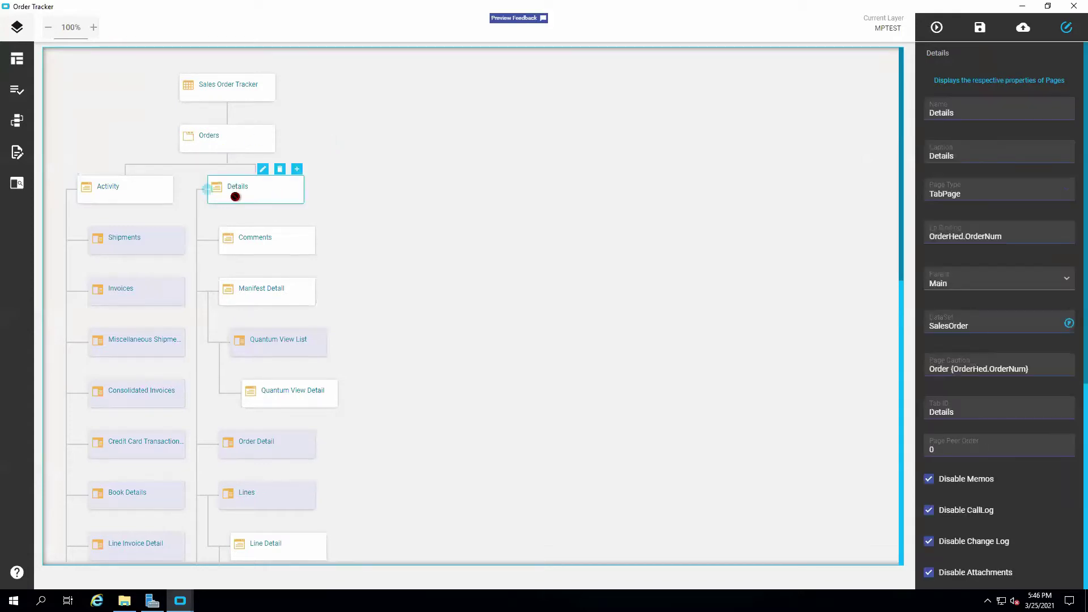
Step: Open the Details layout and place a new Button-1 under TEST Button in Order Detail
{"action": "left_click", "coordinate": [264, 174]}
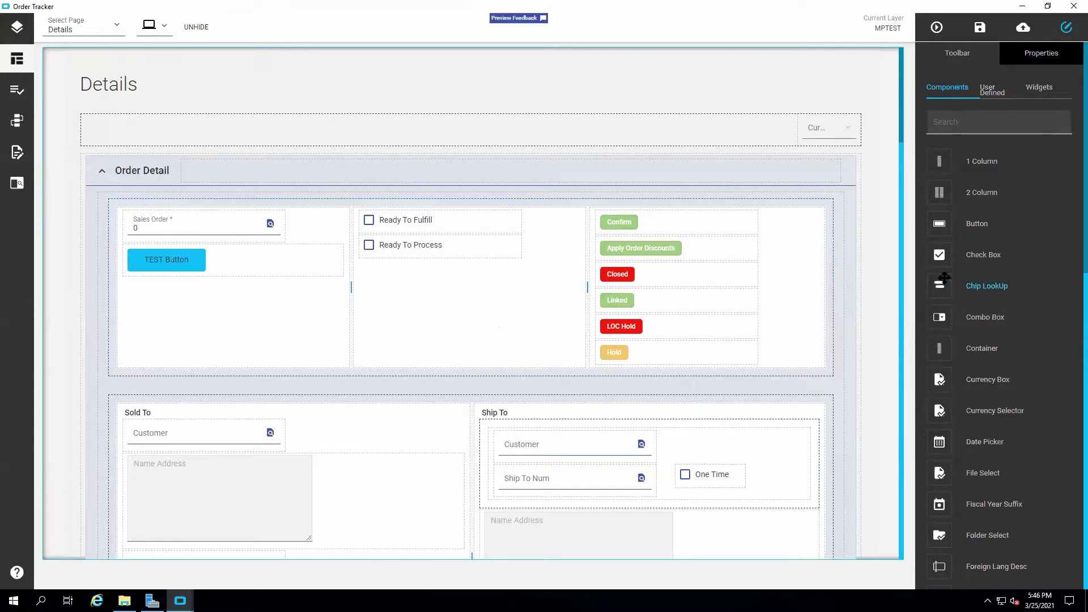
{"action": "left_click_drag", "start_coordinate": [504, 343], "coordinate": [351, 365]}
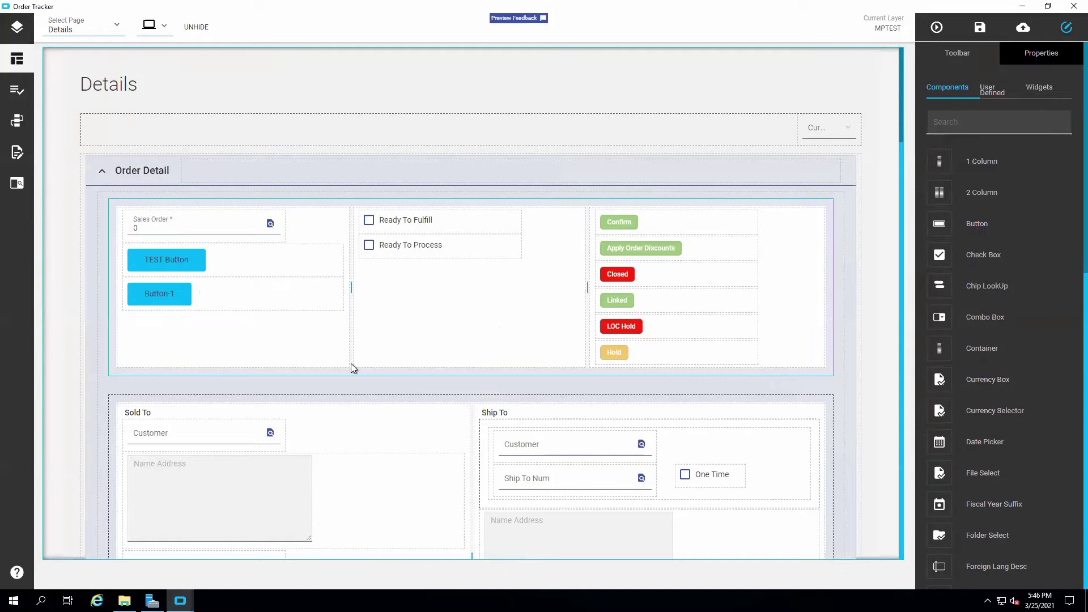
{"action": "left_click_drag", "start_coordinate": [243, 297], "coordinate": [522, 293]}
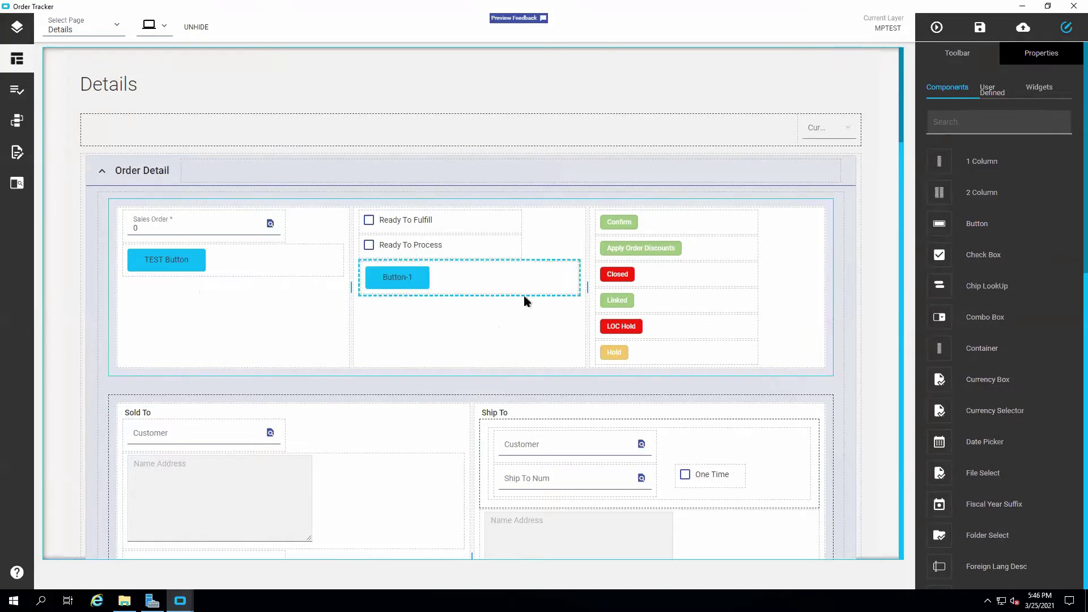
{"action": "left_click_drag", "start_coordinate": [453, 520], "coordinate": [258, 315]}
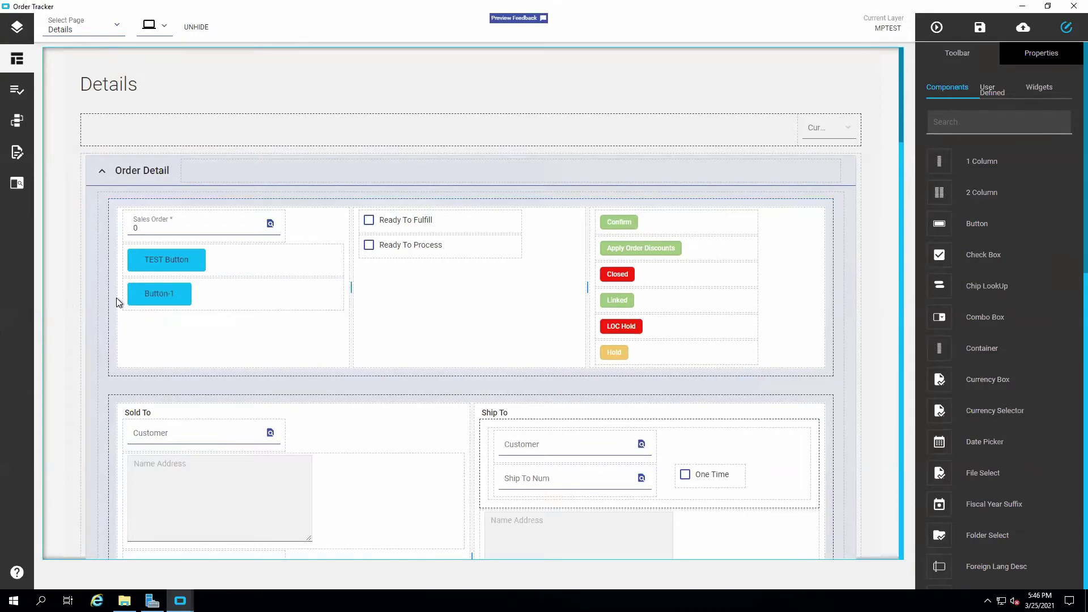
{"action": "left_click", "coordinate": [209, 304]}
Step: Give Button-1 the Id MPTESTButton and the label text 'Launch SO Pick List'
{"action": "left_click", "coordinate": [1048, 56]}
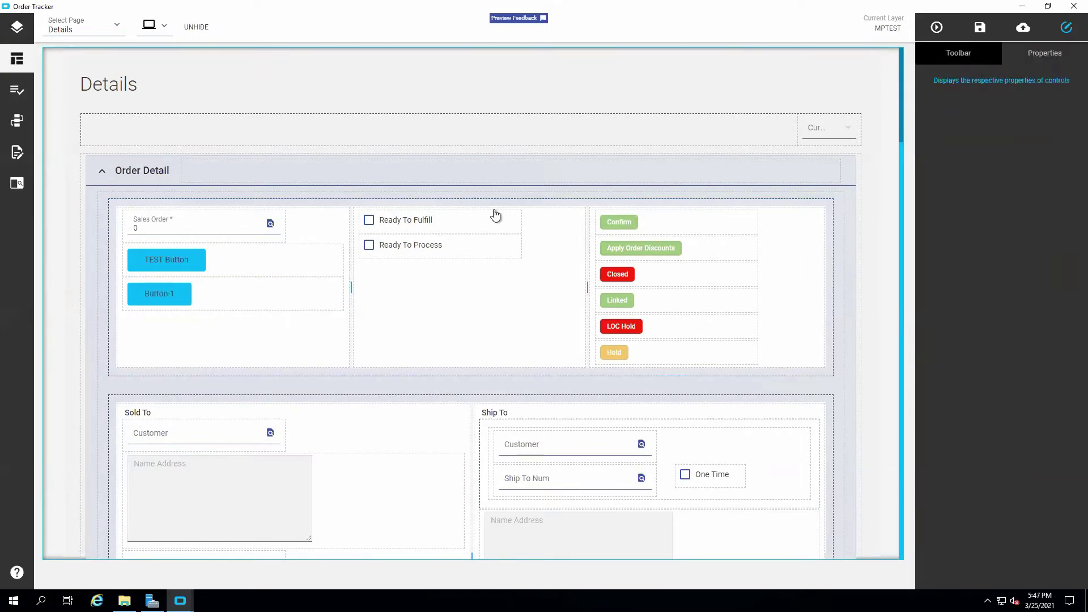
{"action": "left_click", "coordinate": [317, 299]}
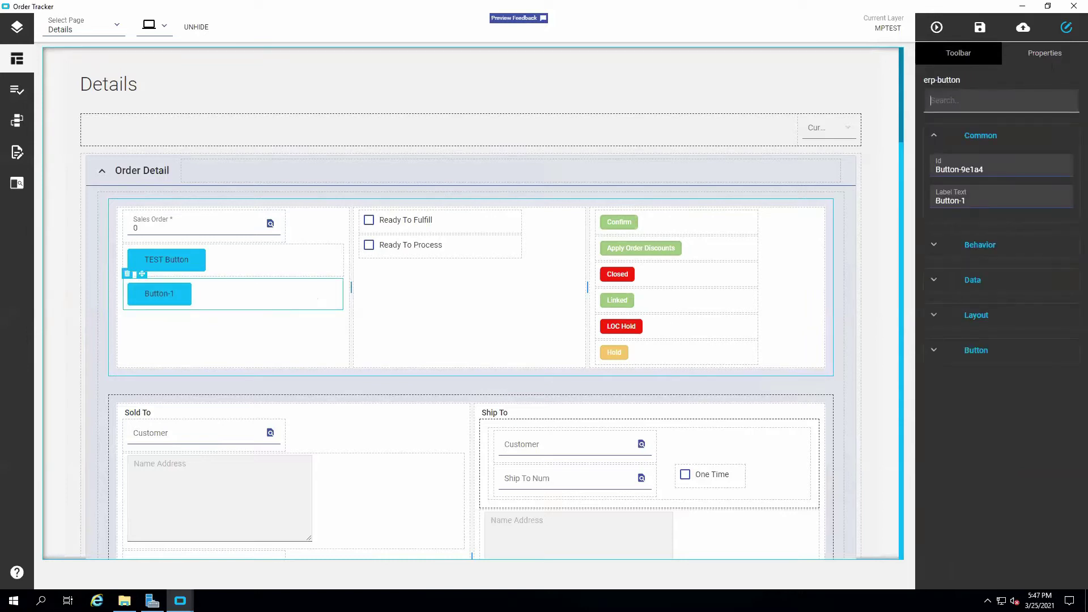
{"action": "left_click", "coordinate": [984, 167]}
{"action": "type", "text": "MPTEST"}
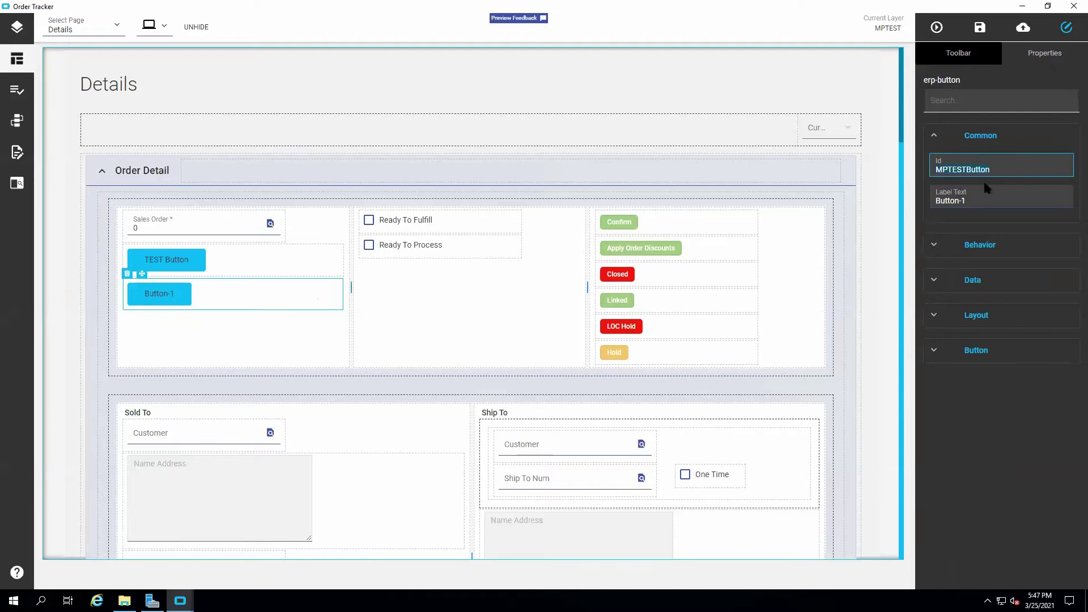
{"action": "left_click", "coordinate": [981, 202]}
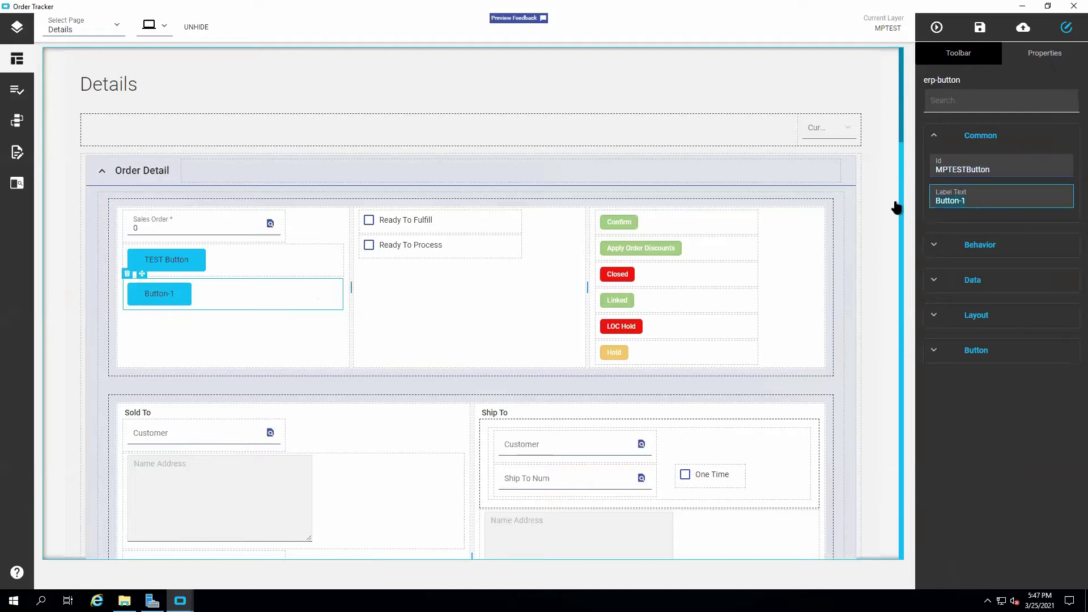
{"action": "type", "text": "Launch SO Pick List"}
{"action": "left_click", "coordinate": [856, 391]}
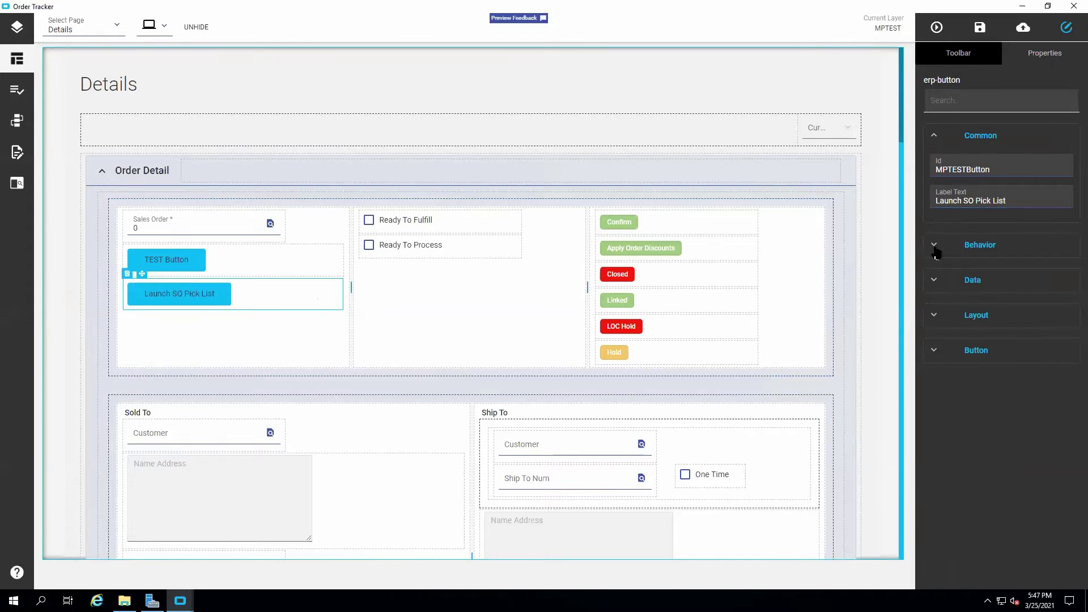
{"action": "double_click", "coordinate": [974, 169]}
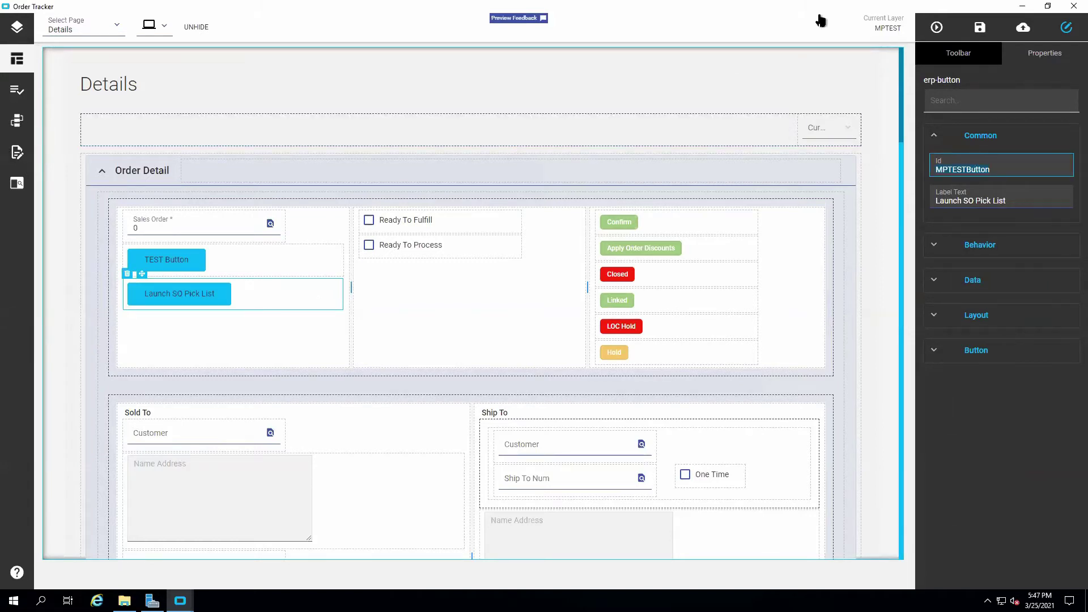
Step: Open the Events and Rules lists, try copying sysAllowSave, and dismiss the resulting error
{"action": "left_click", "coordinate": [19, 123]}
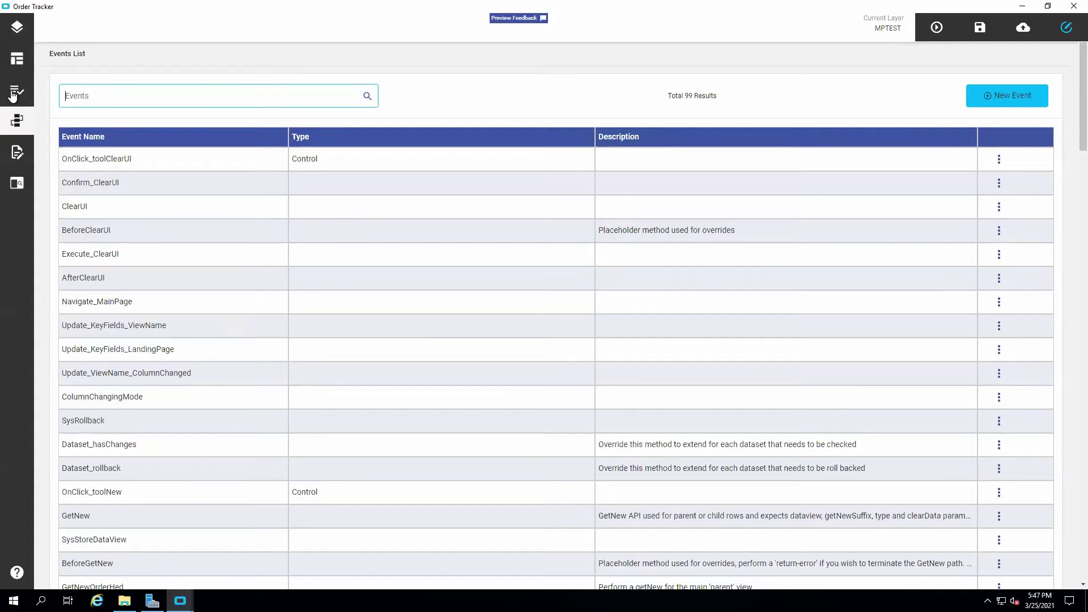
{"action": "left_click", "coordinate": [15, 89]}
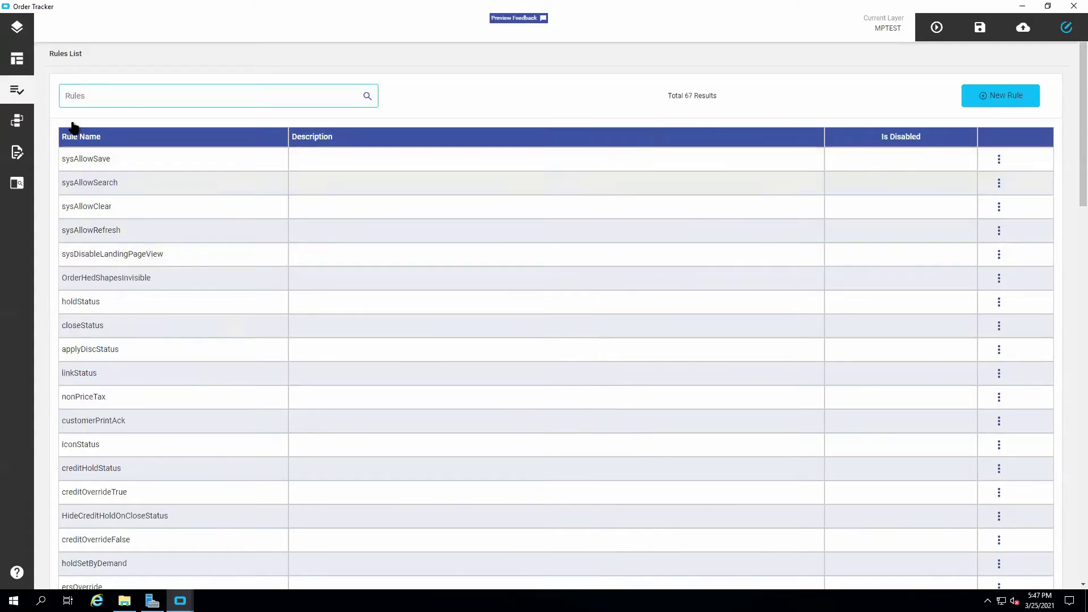
{"action": "left_click", "coordinate": [999, 161]}
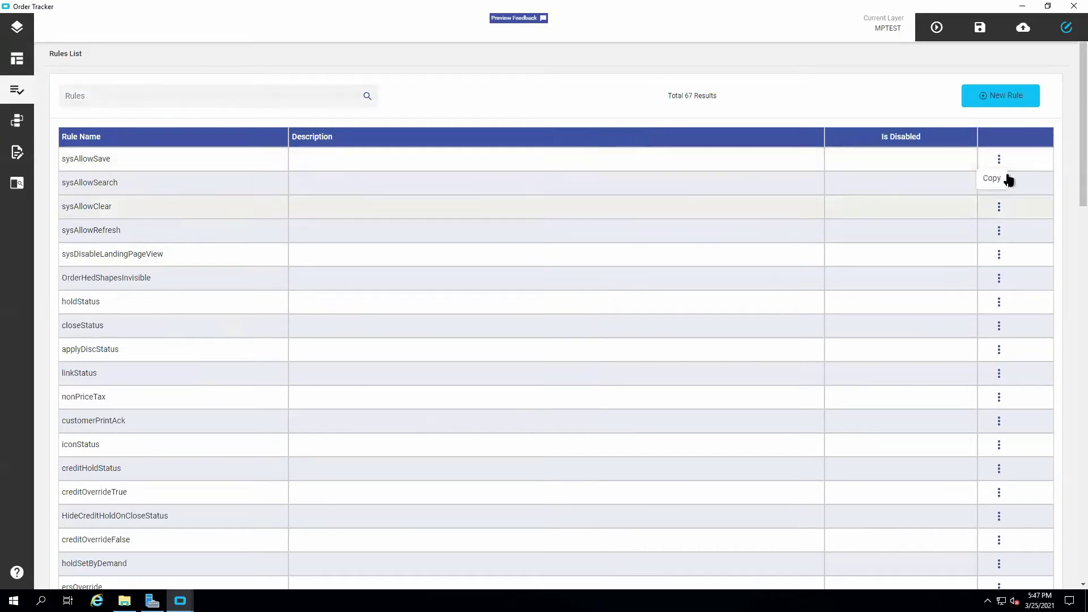
{"action": "left_click", "coordinate": [72, 157]}
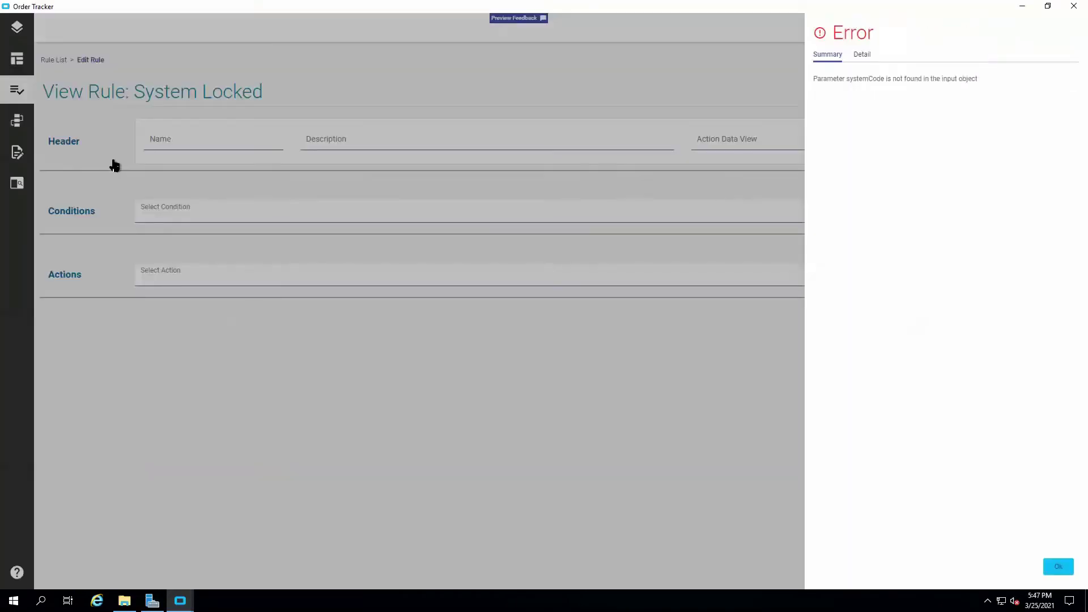
{"action": "left_click", "coordinate": [252, 346]}
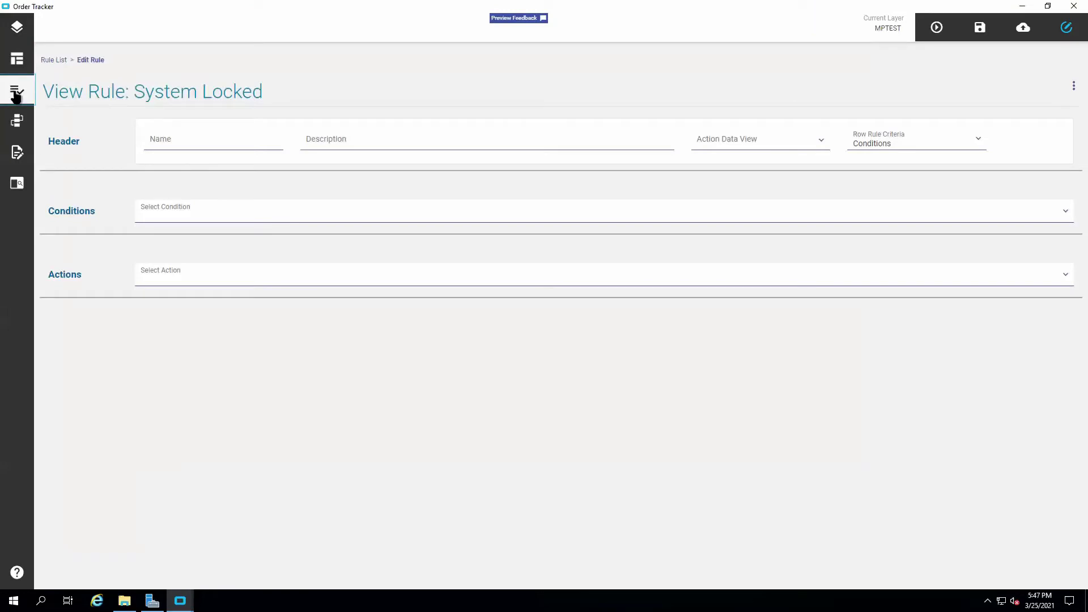
Step: Back in the Rules List, open the creditOverrideFalse rule
{"action": "left_click", "coordinate": [53, 60]}
{"action": "scroll", "coordinate": [567, 312], "scroll_direction": "down", "scroll_amount": 3}
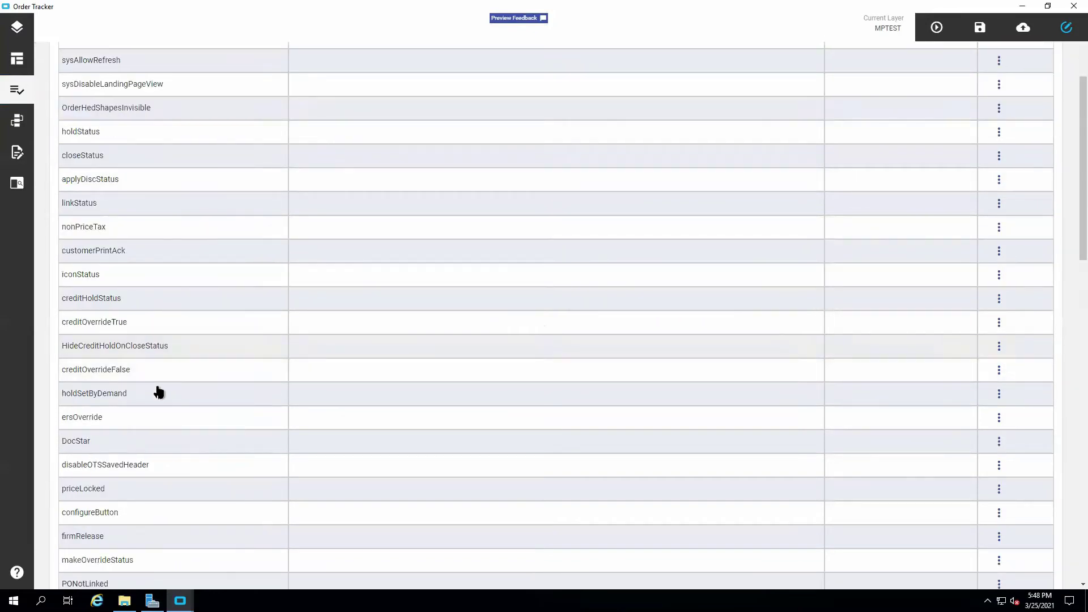
{"action": "left_click", "coordinate": [90, 369]}
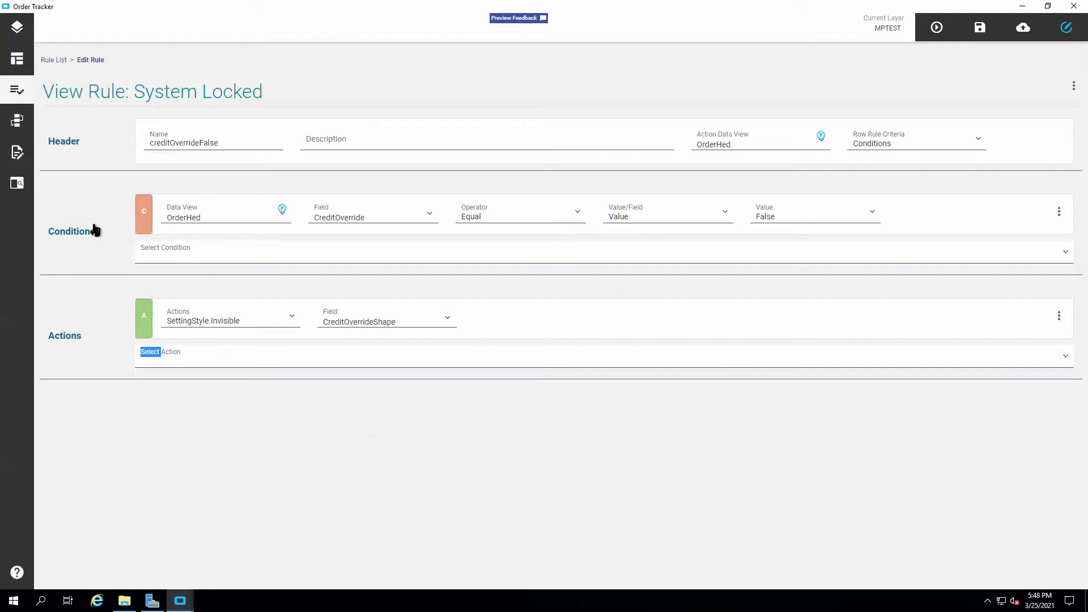
Step: Create event 'Launch SO Pick List' with description SO Pick List, starting with a trigger
{"action": "left_click", "coordinate": [17, 122]}
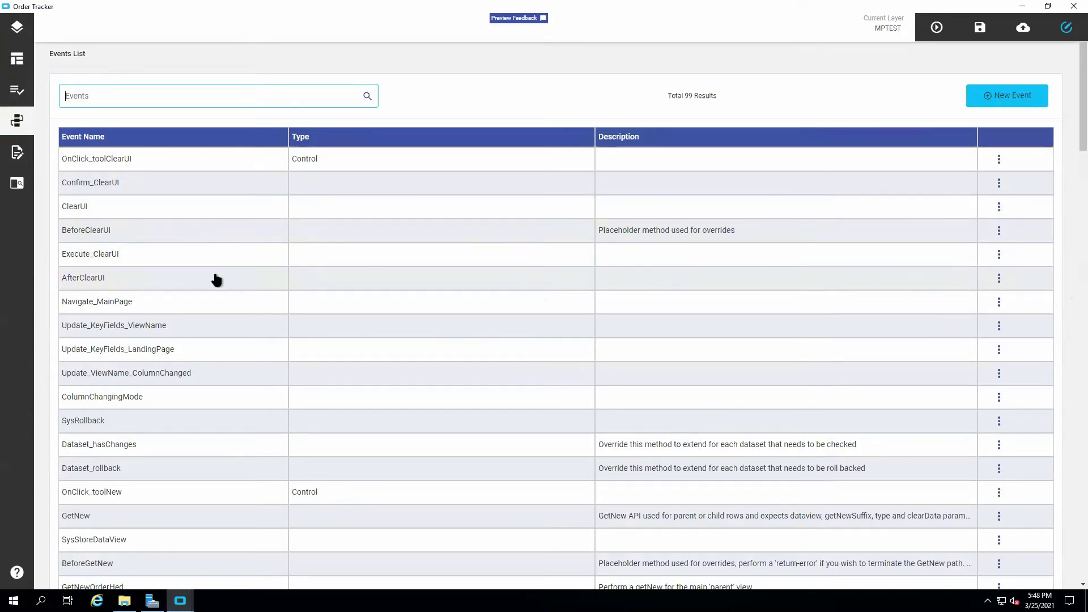
{"action": "scroll", "coordinate": [214, 279], "scroll_direction": "down", "scroll_amount": 1}
{"action": "scroll", "coordinate": [214, 279], "scroll_direction": "up", "scroll_amount": 1}
{"action": "left_click", "coordinate": [990, 98]}
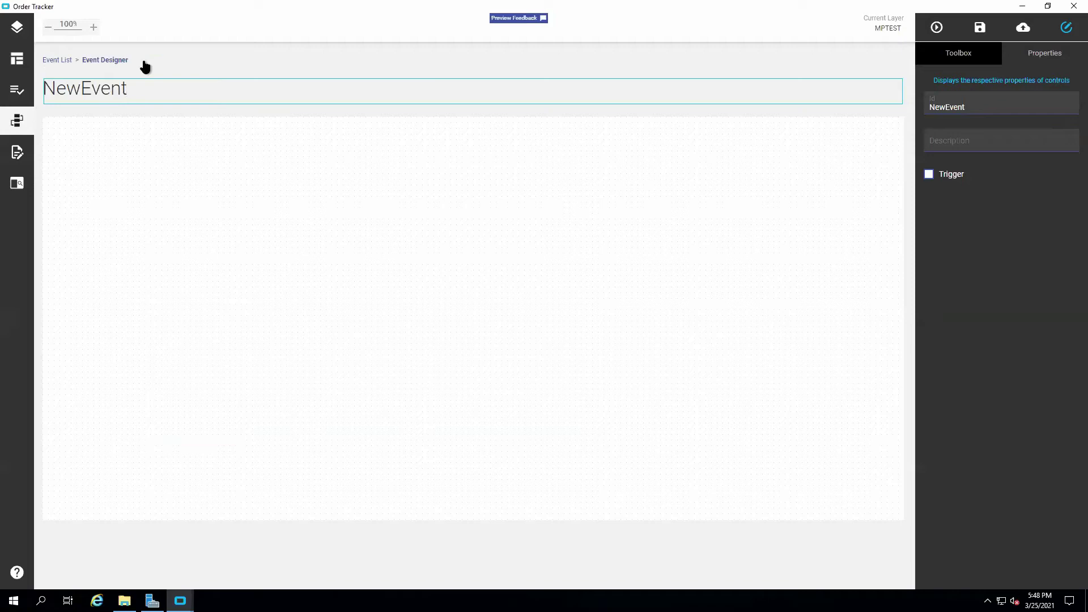
{"action": "left_click", "coordinate": [972, 99]}
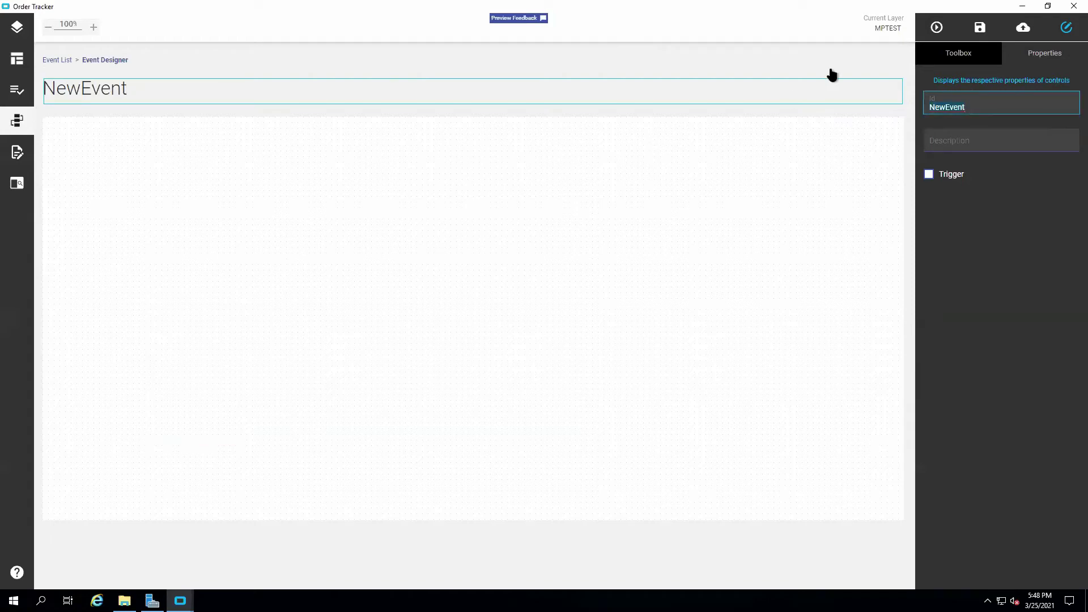
{"action": "type", "text": "Launch SO Pick List"}
{"action": "key", "text": "Tab"}
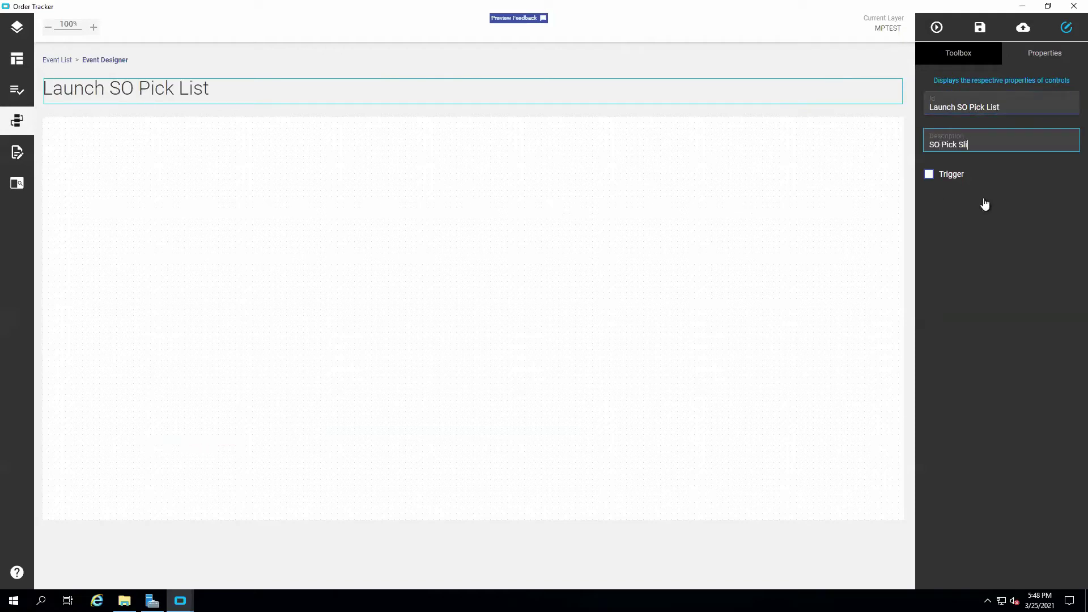
{"action": "left_click", "coordinate": [929, 175]}
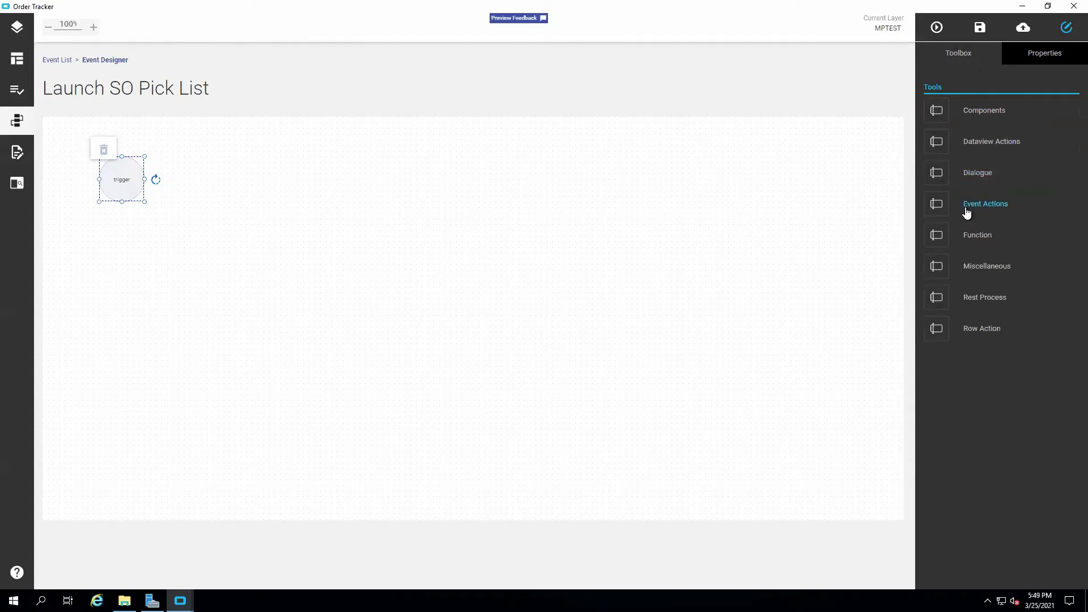
Step: From the Toolbox Dialogue category, drag dialog-show onto the canvas after the trigger
{"action": "left_click", "coordinate": [976, 148]}
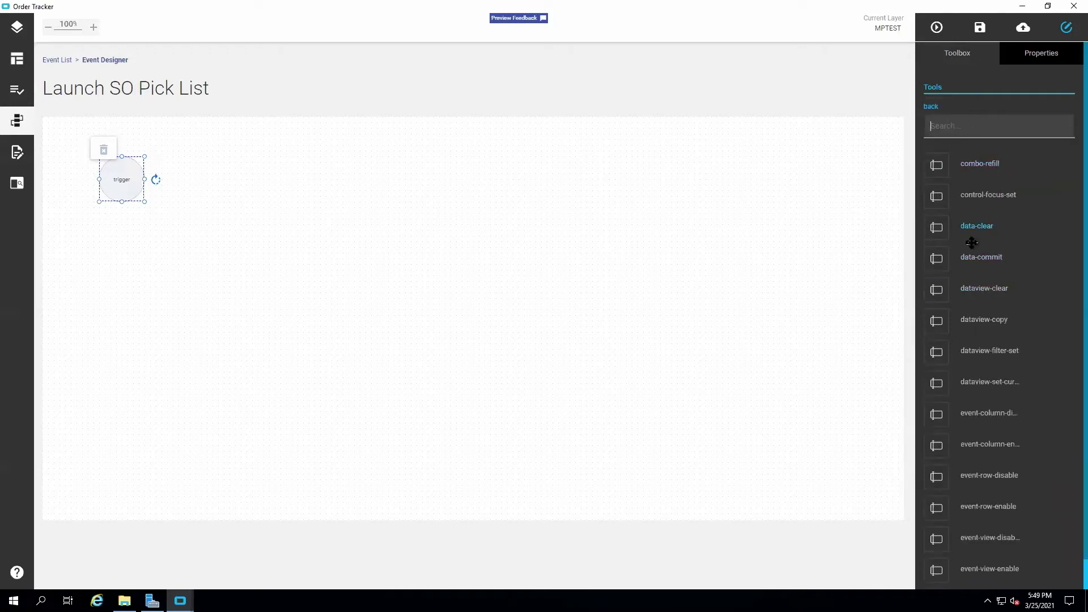
{"action": "scroll", "coordinate": [971, 243], "scroll_direction": "down", "scroll_amount": 2}
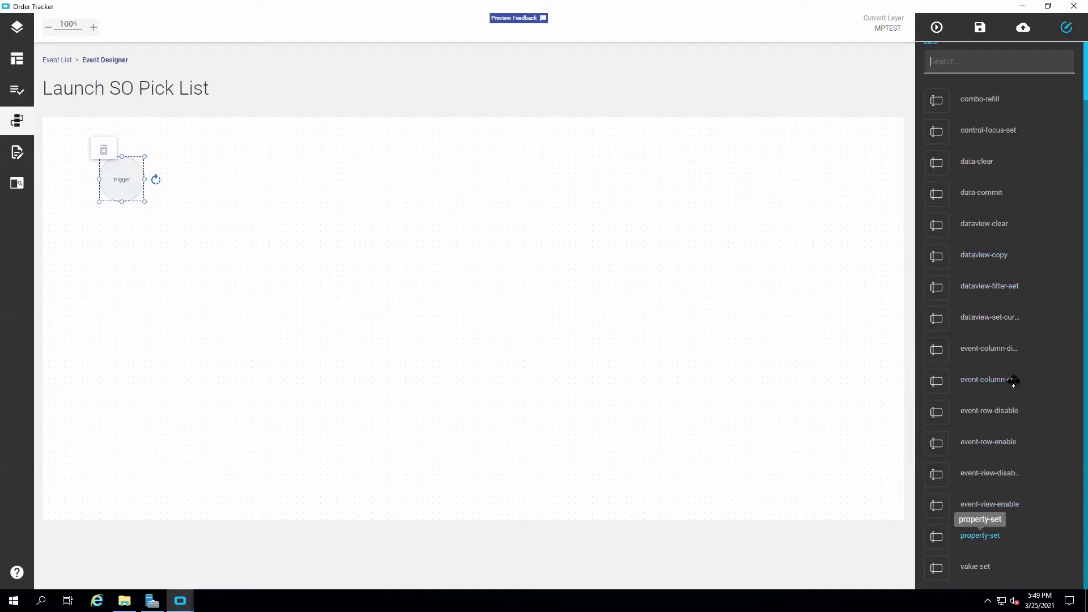
{"action": "scroll", "coordinate": [989, 357], "scroll_direction": "up", "scroll_amount": 2}
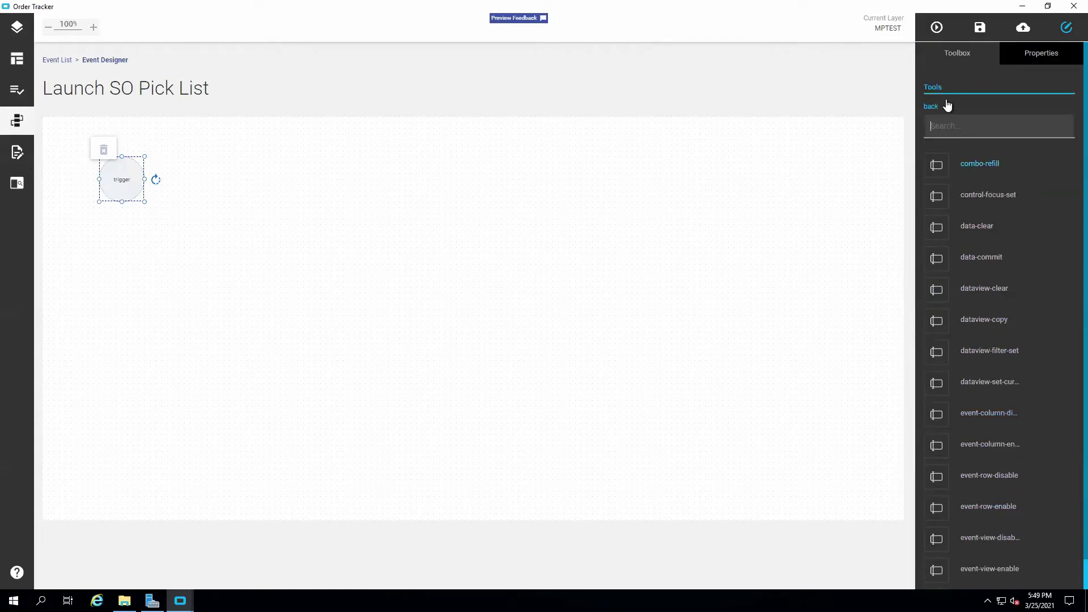
{"action": "left_click", "coordinate": [931, 107]}
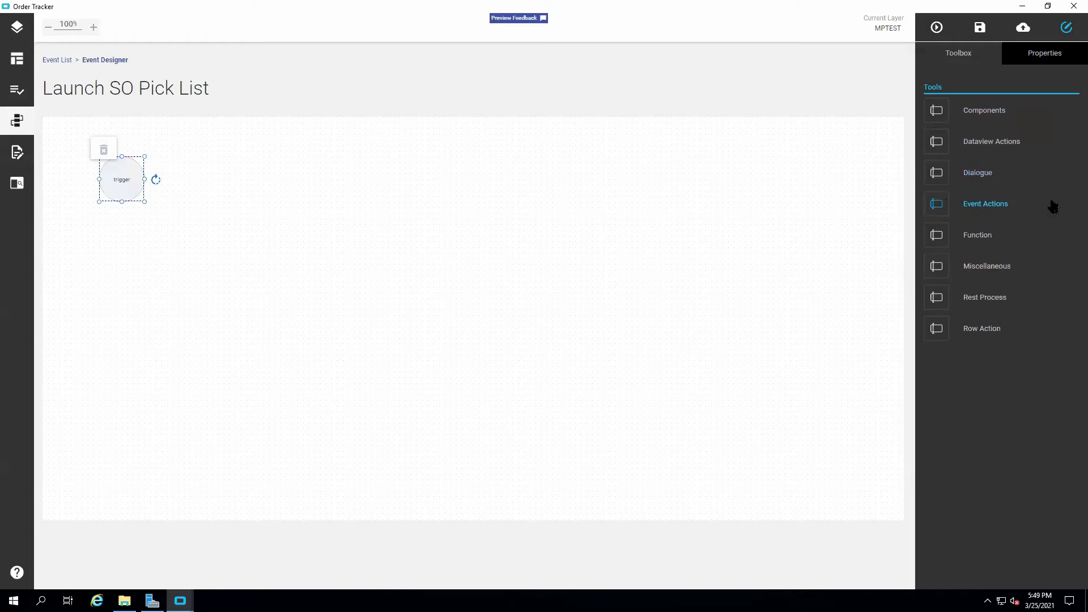
{"action": "left_click", "coordinate": [998, 210]}
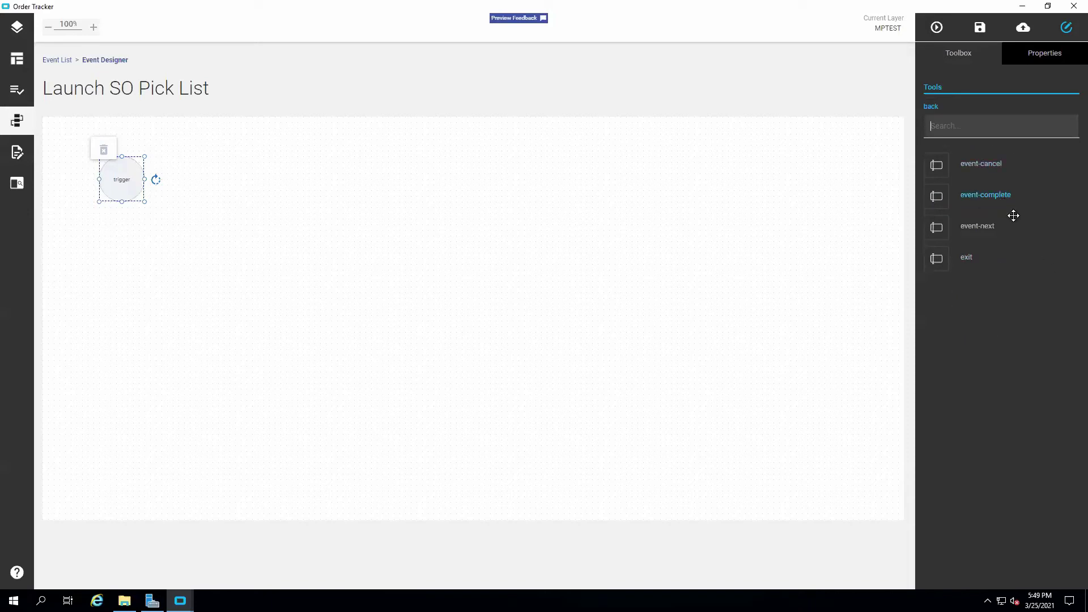
{"action": "left_click", "coordinate": [932, 107]}
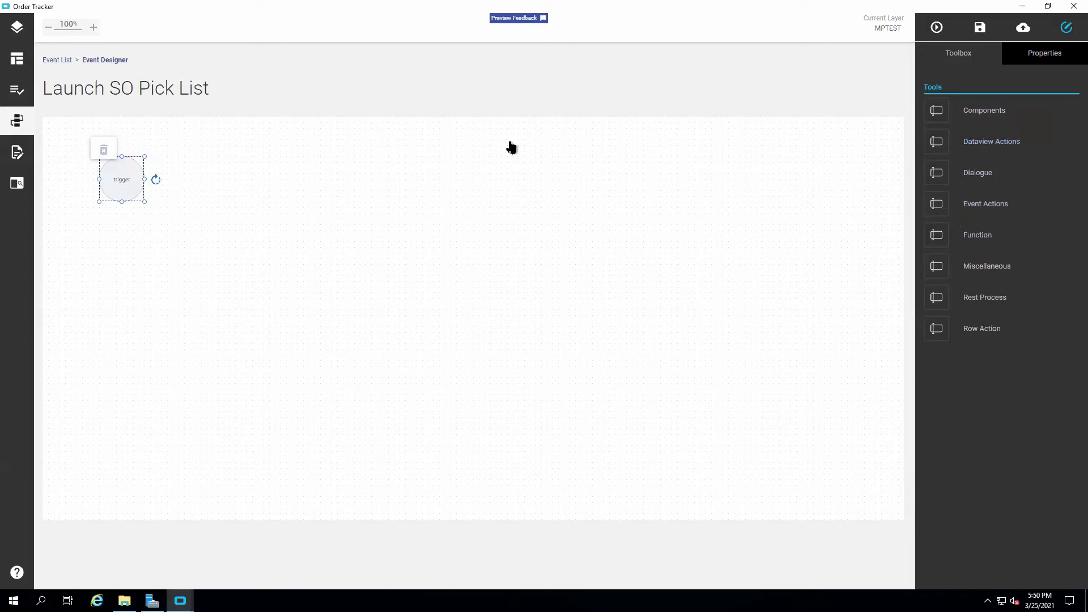
{"action": "left_click", "coordinate": [979, 143]}
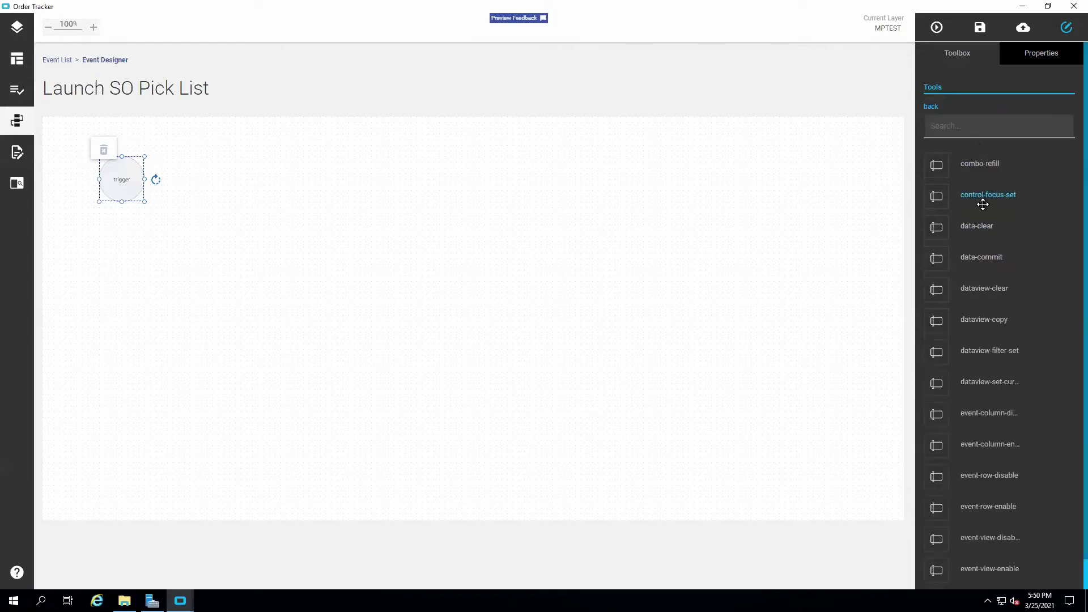
{"action": "left_click", "coordinate": [932, 107]}
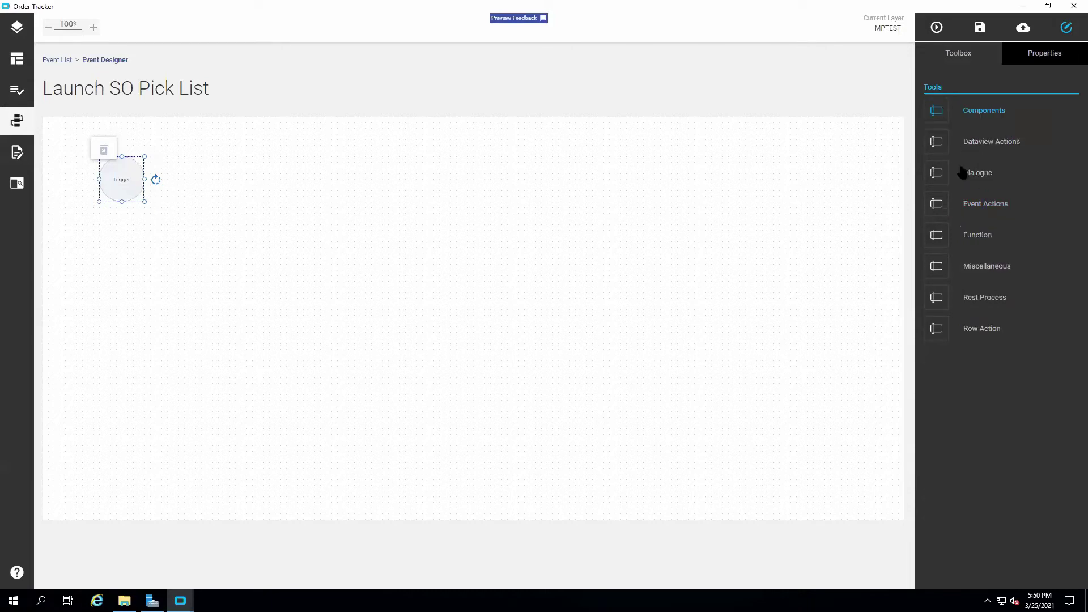
{"action": "left_click", "coordinate": [979, 173]}
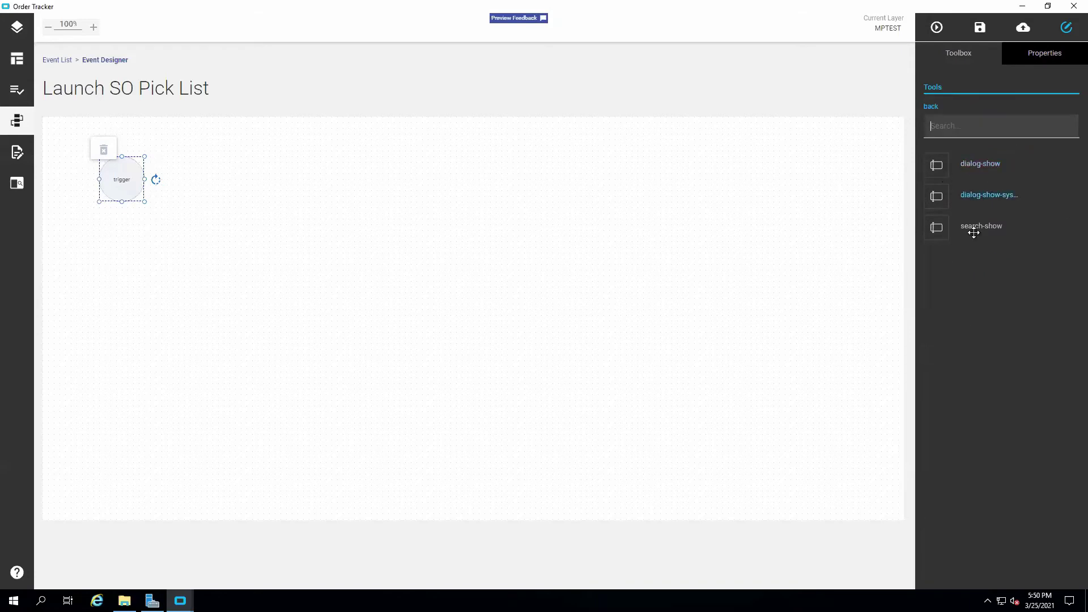
{"action": "left_click_drag", "start_coordinate": [985, 165], "coordinate": [274, 187]}
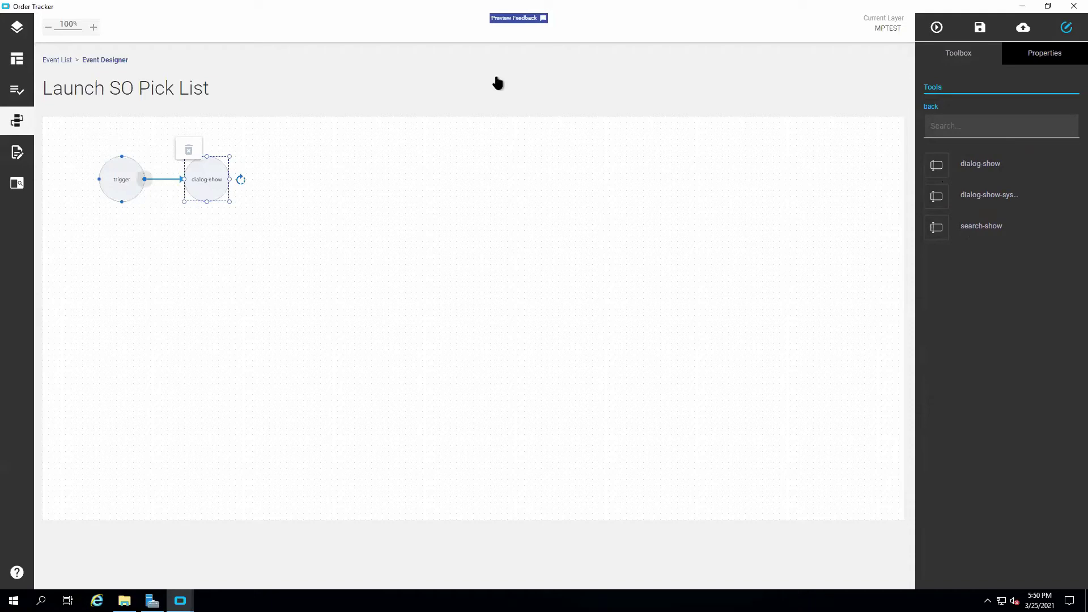
Step: Set the dialog-show step's Type to Information with the message 'TESTING 123456'
{"action": "left_click", "coordinate": [1057, 57]}
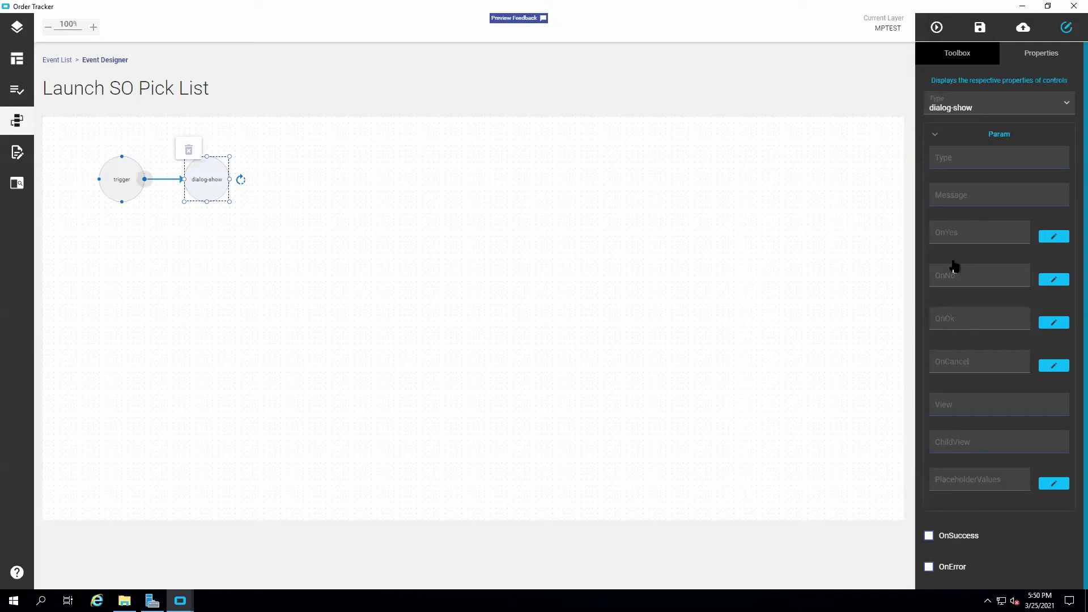
{"action": "scroll", "coordinate": [954, 265], "scroll_direction": "down", "scroll_amount": 1}
{"action": "scroll", "coordinate": [970, 277], "scroll_direction": "up", "scroll_amount": 1}
{"action": "left_click", "coordinate": [948, 158]}
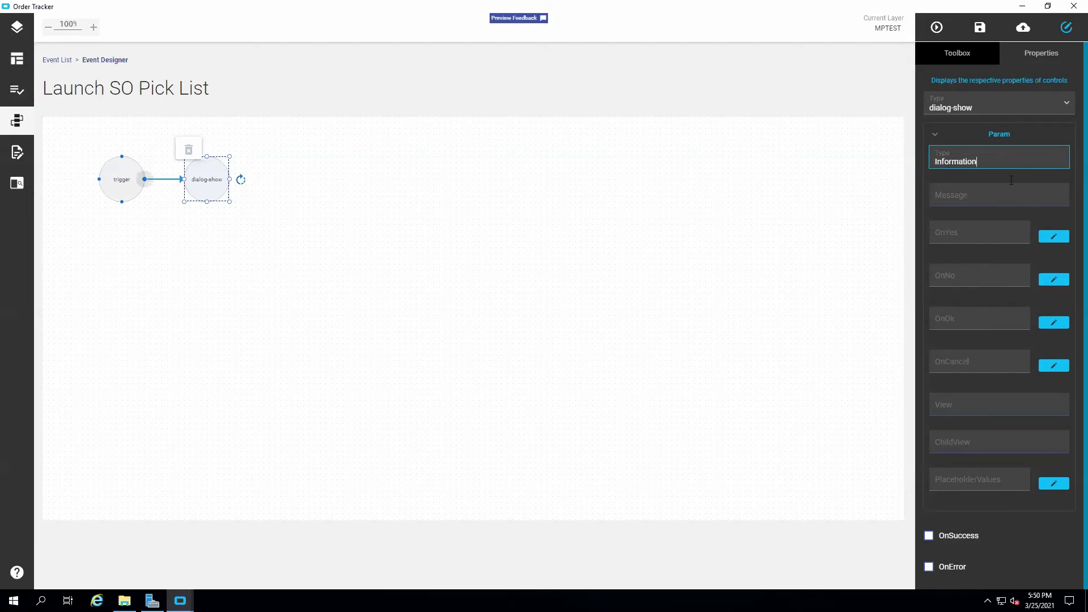
{"action": "key", "text": "Tab"}
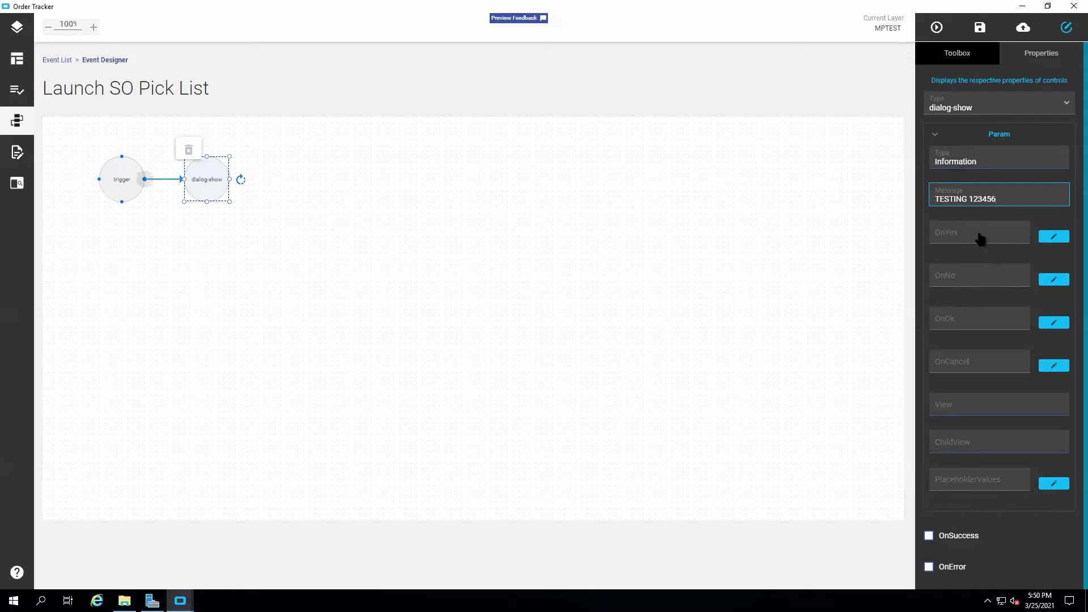
Step: Open the On Yes event editor, then close it empty
{"action": "left_click", "coordinate": [1052, 237]}
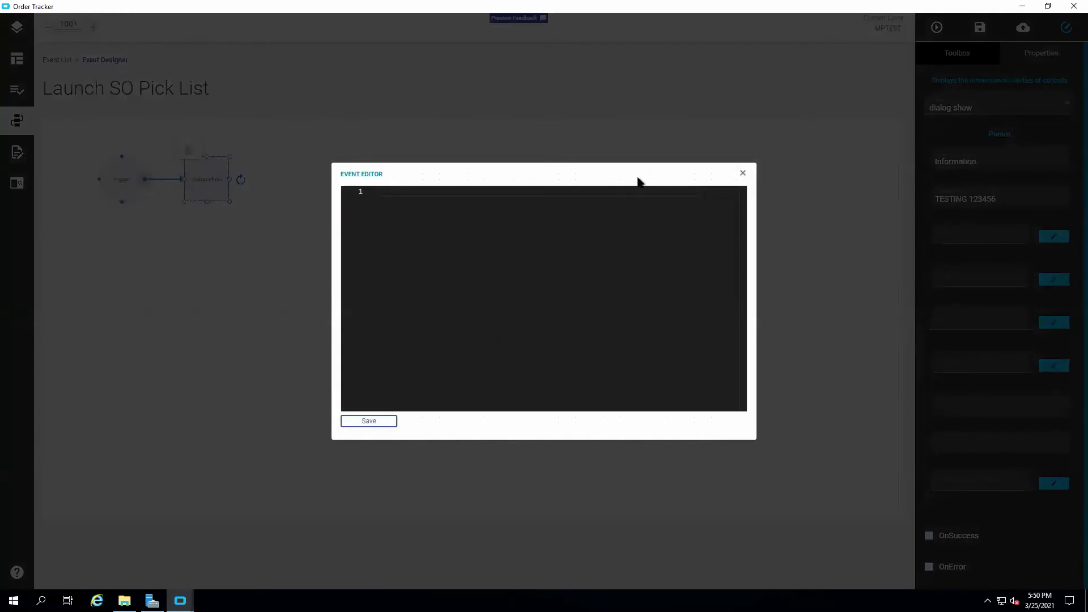
{"action": "left_click", "coordinate": [743, 174]}
{"action": "left_click", "coordinate": [743, 173]}
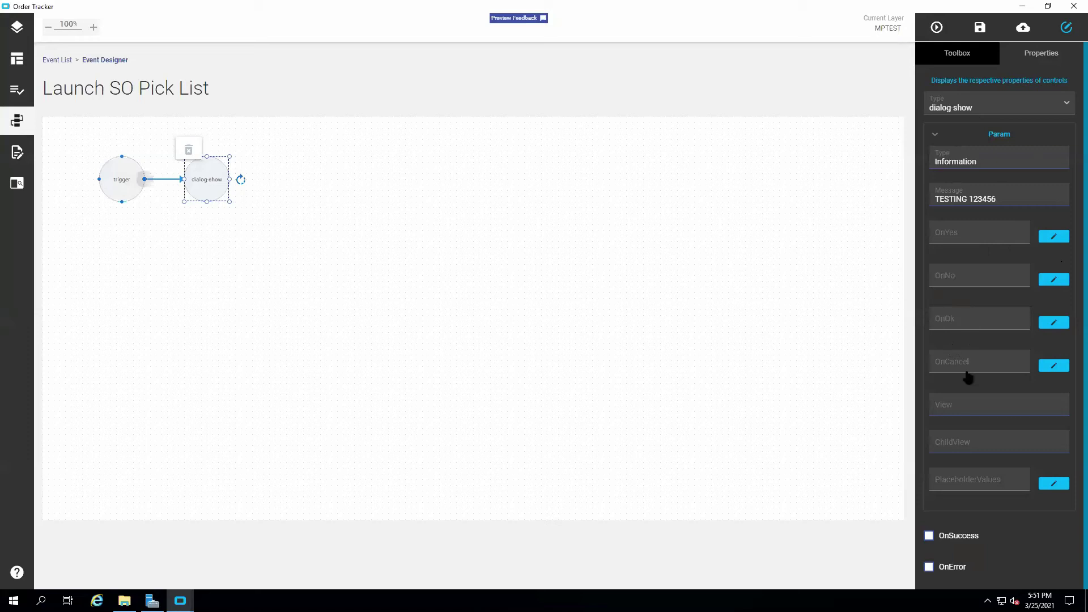
Step: Paste MPTESTButton into the dialog-show step's View parameter
{"action": "left_click", "coordinate": [969, 408]}
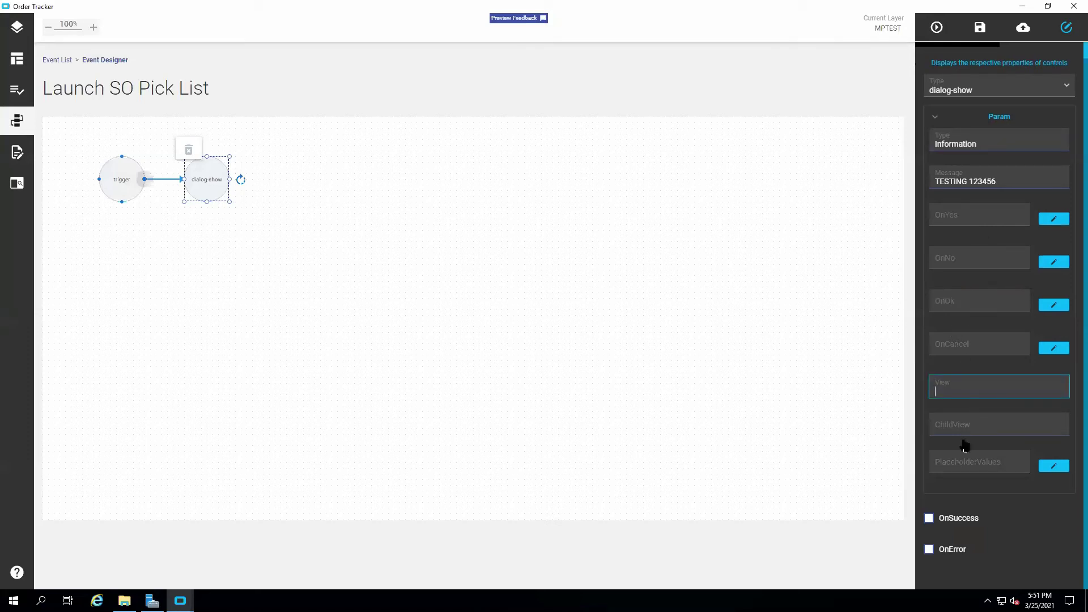
{"action": "scroll", "coordinate": [964, 442], "scroll_direction": "up", "scroll_amount": 1}
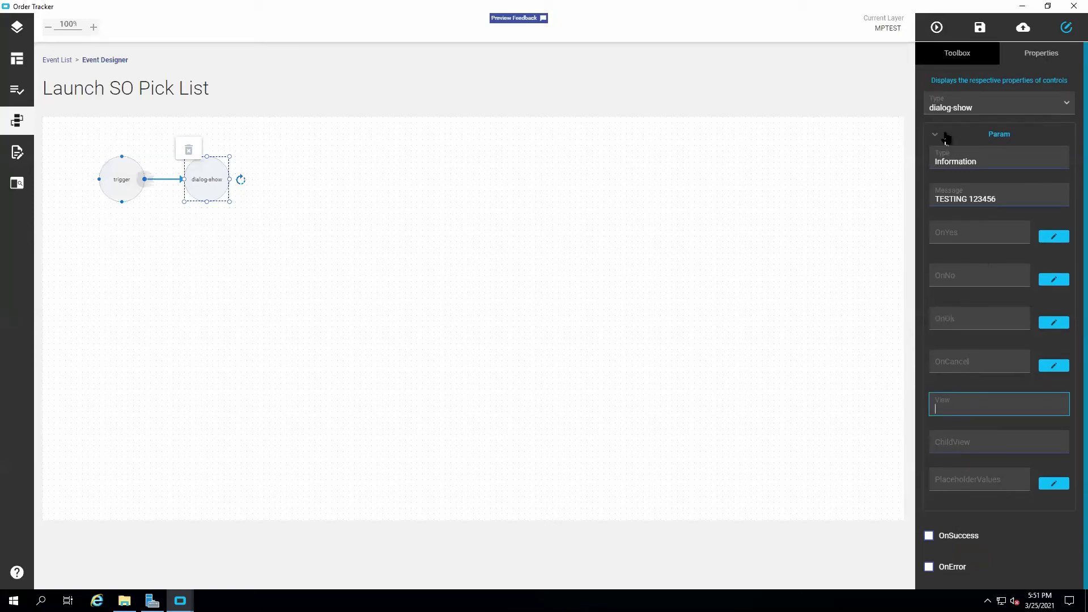
{"action": "left_click", "coordinate": [937, 62]}
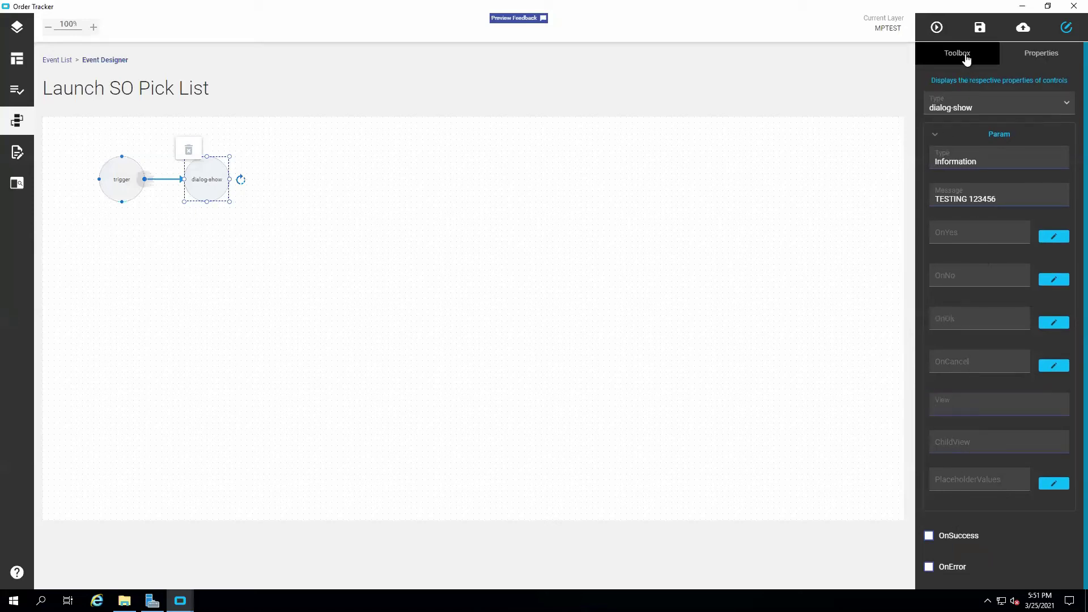
{"action": "left_click", "coordinate": [1030, 62]}
{"action": "left_click", "coordinate": [948, 407]}
{"action": "type", "text": "MPTESTButton"}
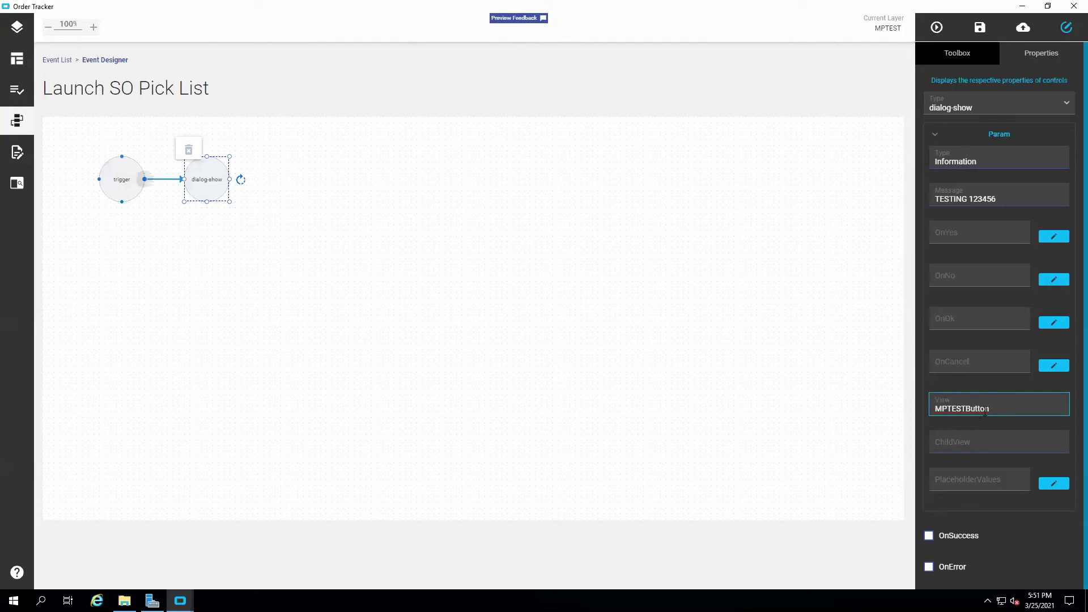
{"action": "scroll", "coordinate": [1013, 434], "scroll_direction": "down", "scroll_amount": 1}
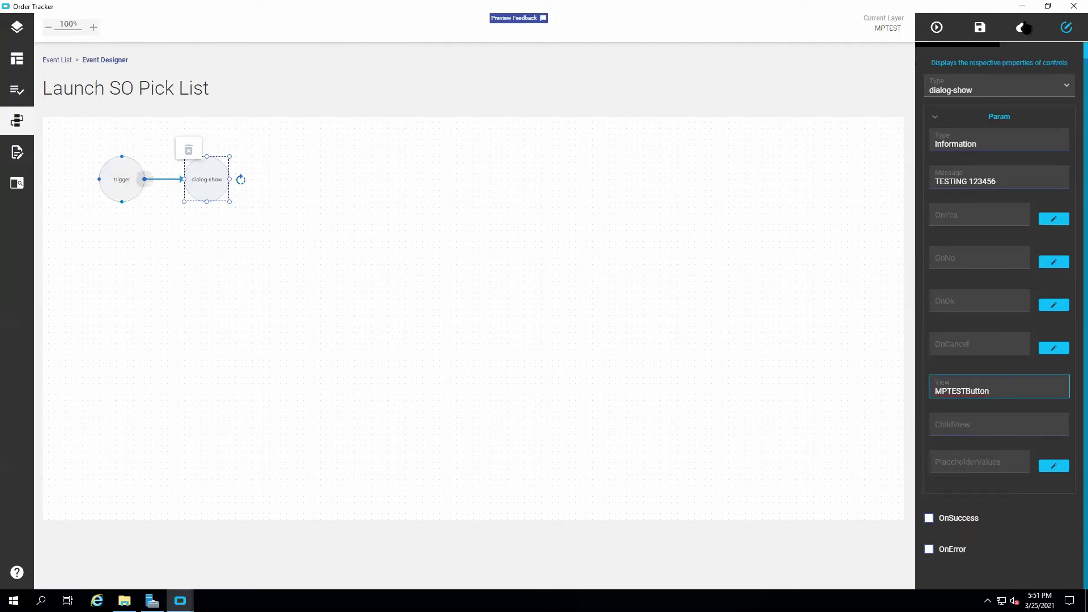
Step: Save the event changes and check the dialog-show parameters
{"action": "left_click", "coordinate": [979, 26]}
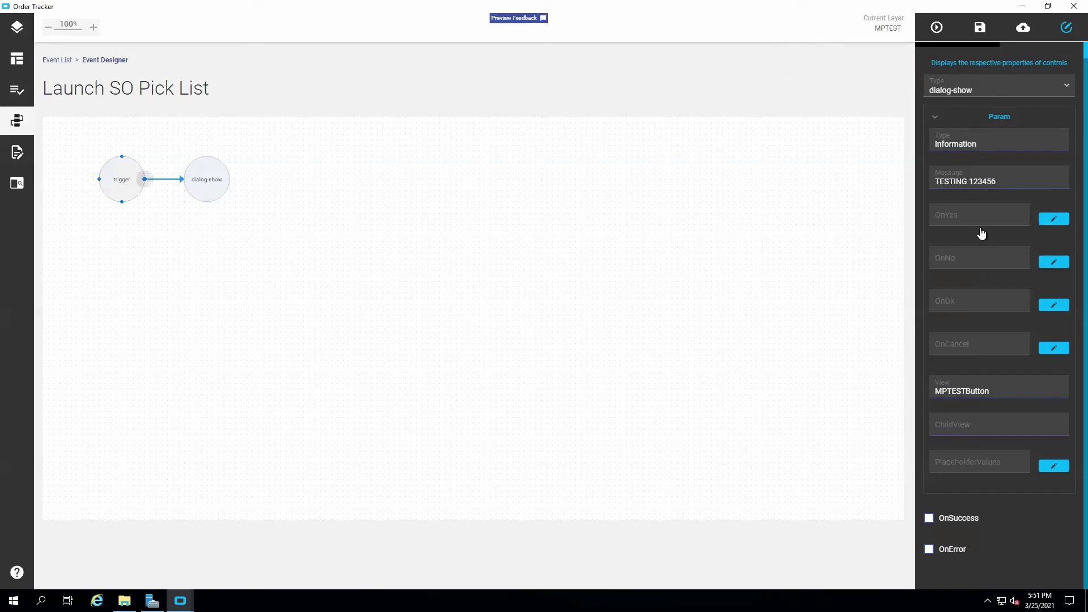
{"action": "left_click", "coordinate": [997, 424]}
{"action": "left_click", "coordinate": [979, 30]}
{"action": "left_click", "coordinate": [935, 117]}
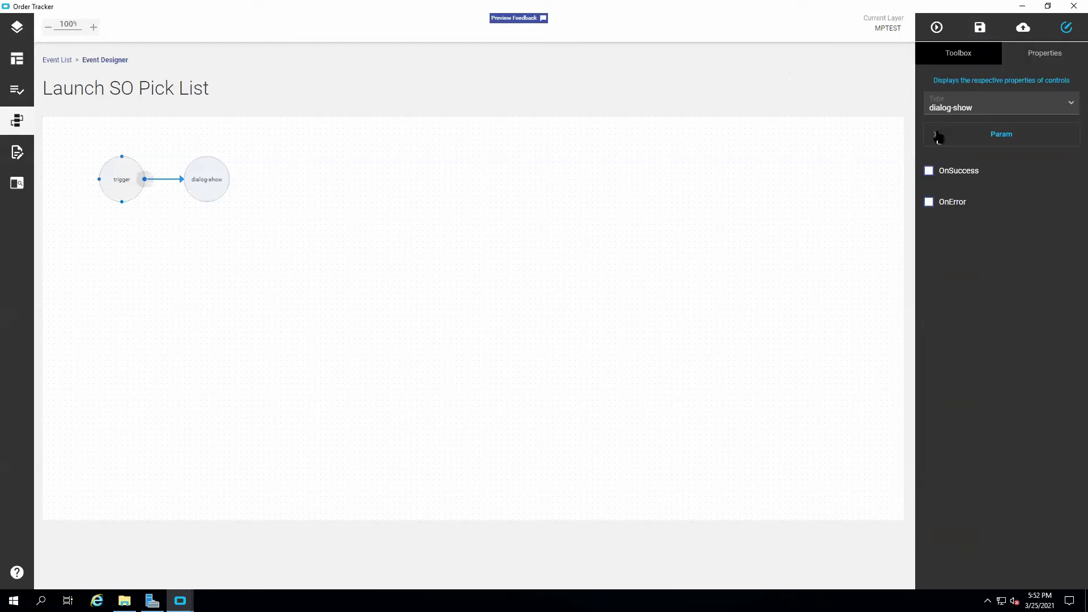
{"action": "left_click", "coordinate": [936, 135]}
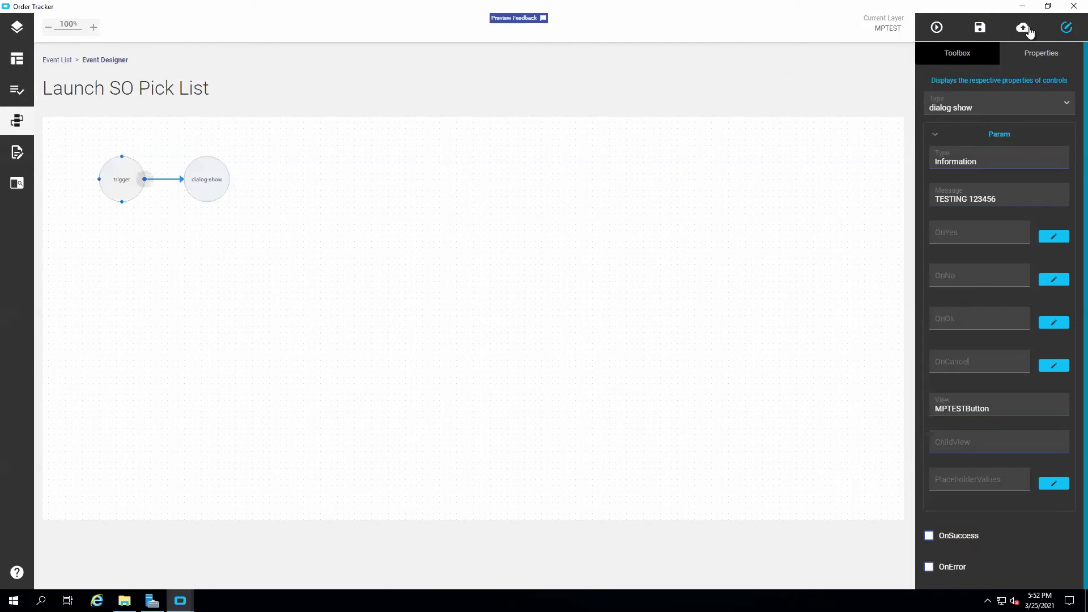
Step: Select the Launch SO Pick List button in the layout, preview Order Tracker and load order 5377
{"action": "left_click", "coordinate": [18, 66]}
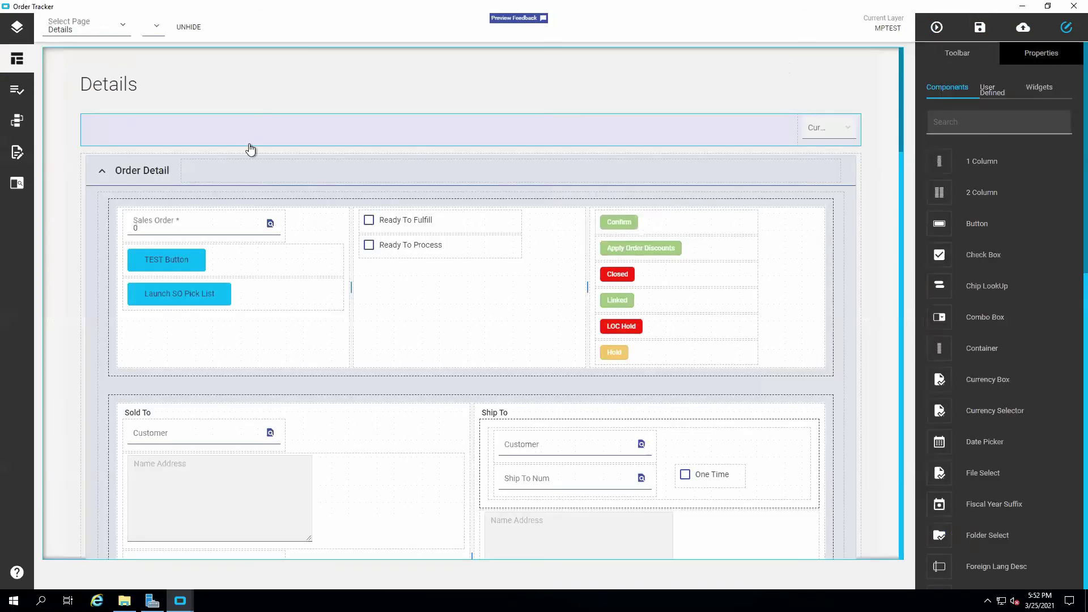
{"action": "left_click", "coordinate": [205, 302]}
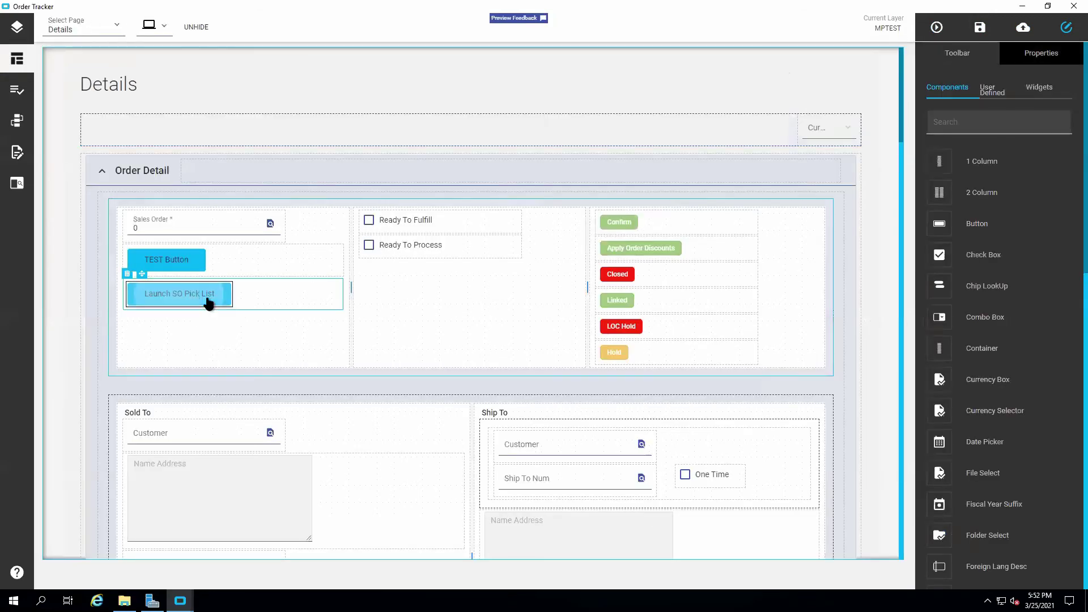
{"action": "left_click", "coordinate": [937, 31]}
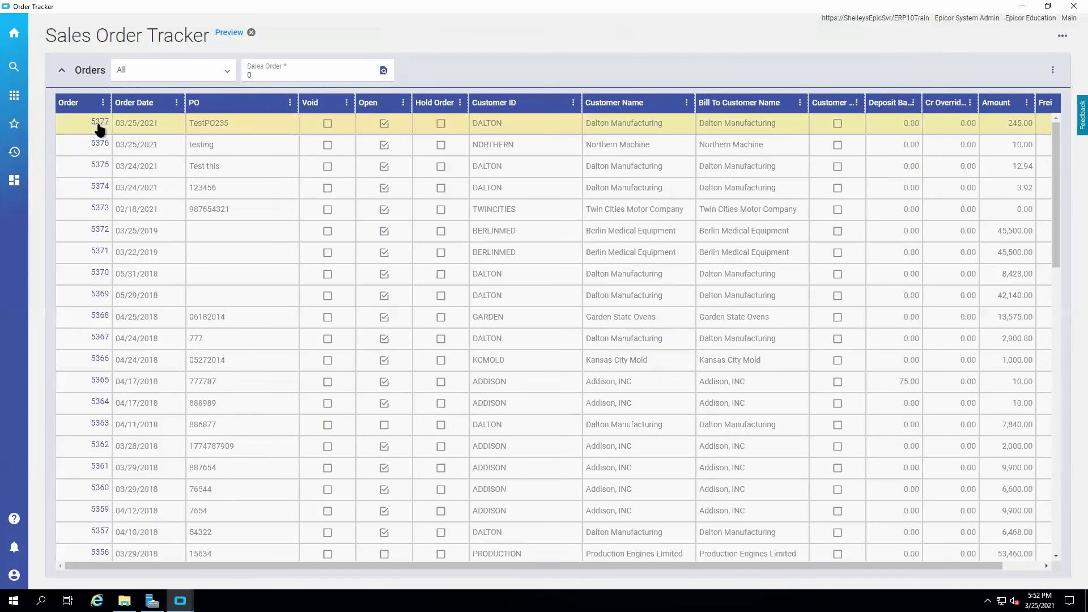
{"action": "left_click", "coordinate": [99, 122]}
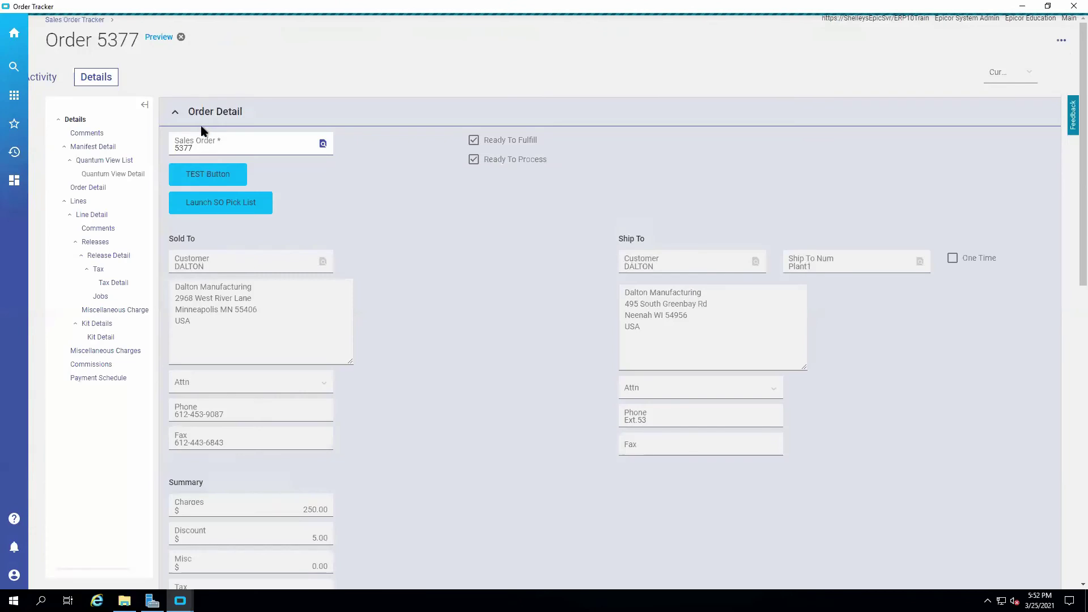
Step: Try the Launch SO Pick List and TEST Button buttons, then dismiss the Information message
{"action": "left_click", "coordinate": [226, 212]}
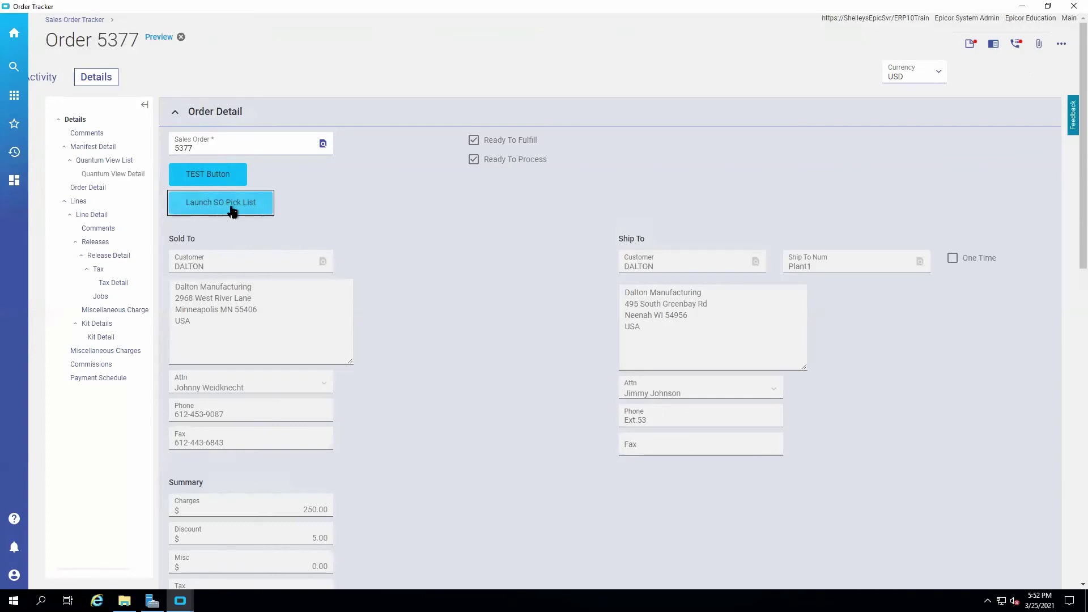
{"action": "left_click", "coordinate": [216, 181]}
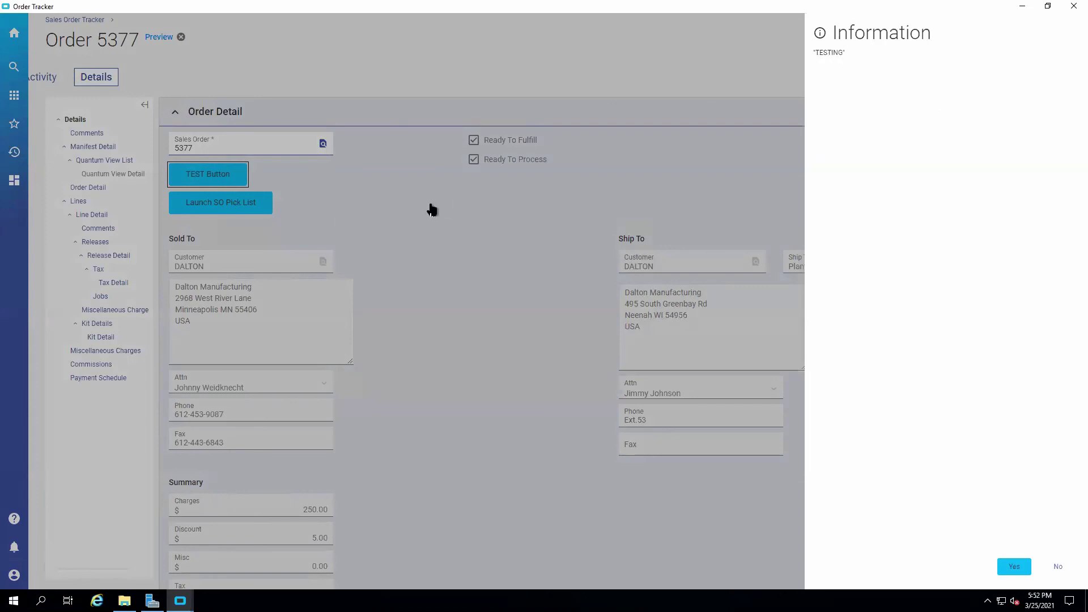
{"action": "left_click", "coordinate": [686, 213]}
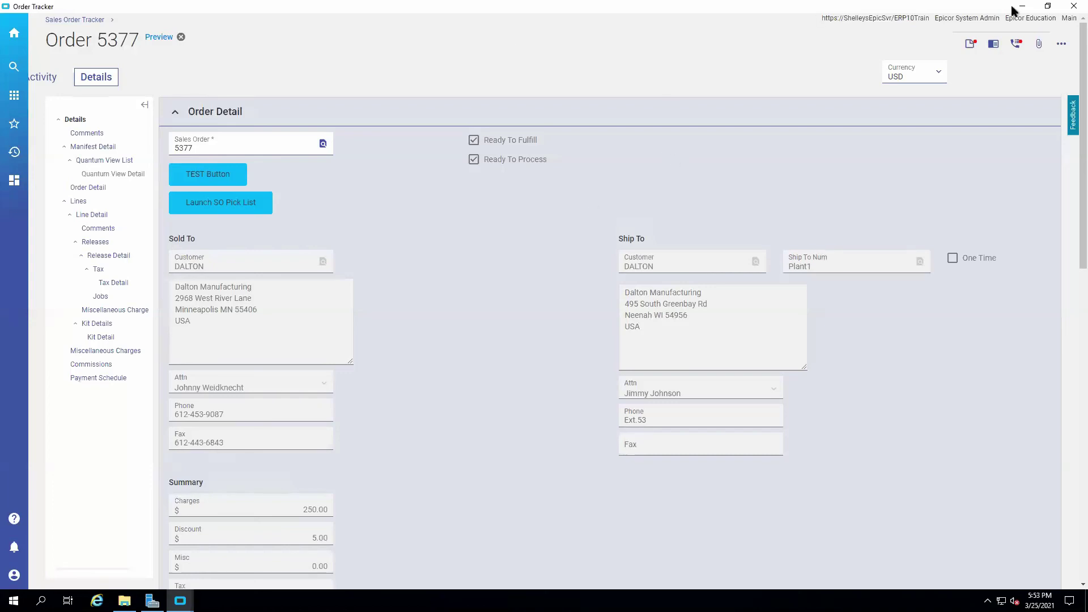
Step: Close Order Tracker, search the menu for 'appl' and open the Application Studio homepage
{"action": "left_click", "coordinate": [1062, 45]}
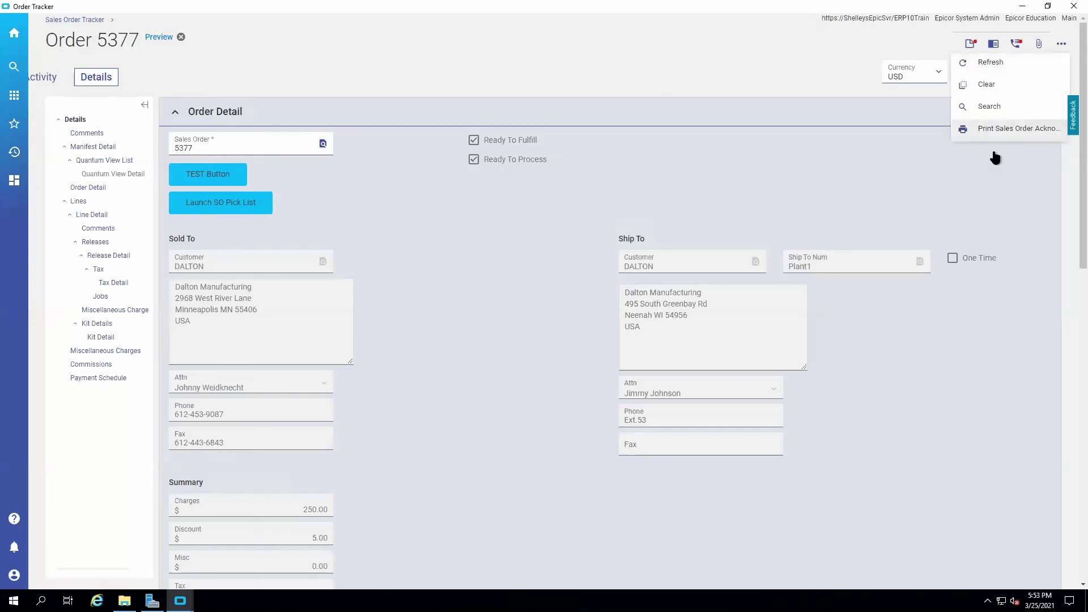
{"action": "left_click", "coordinate": [1066, 7]}
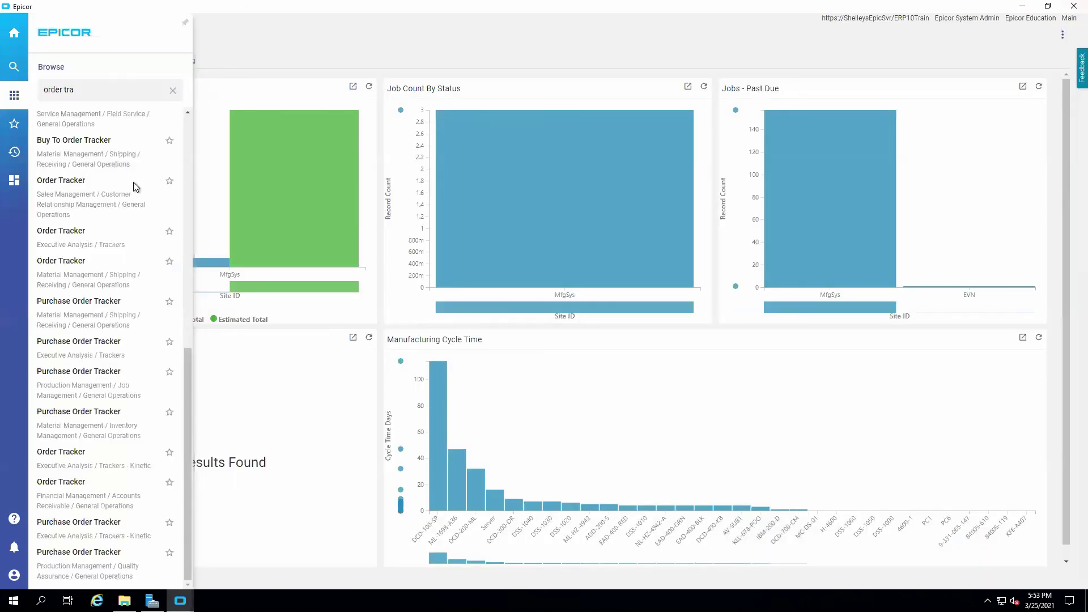
{"action": "triple_click", "coordinate": [93, 90]}
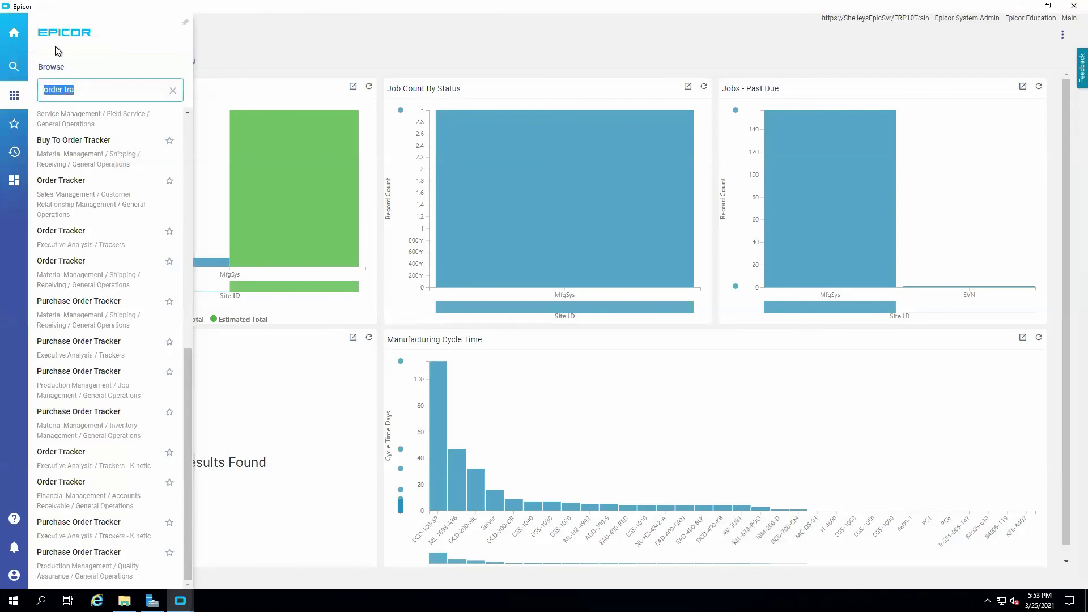
{"action": "type", "text": "appl"}
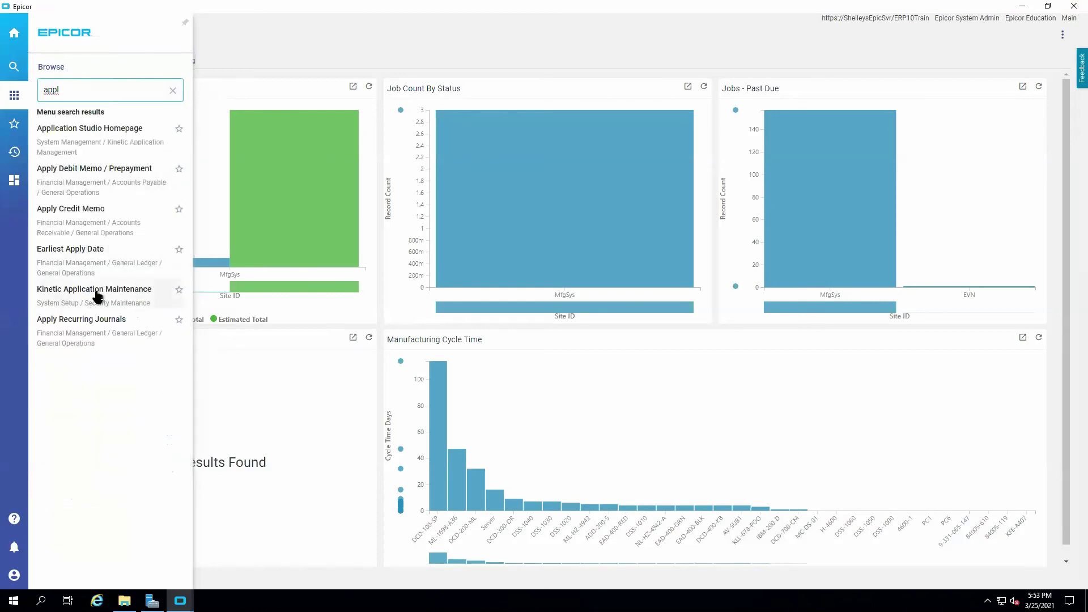
{"action": "left_click", "coordinate": [100, 291]}
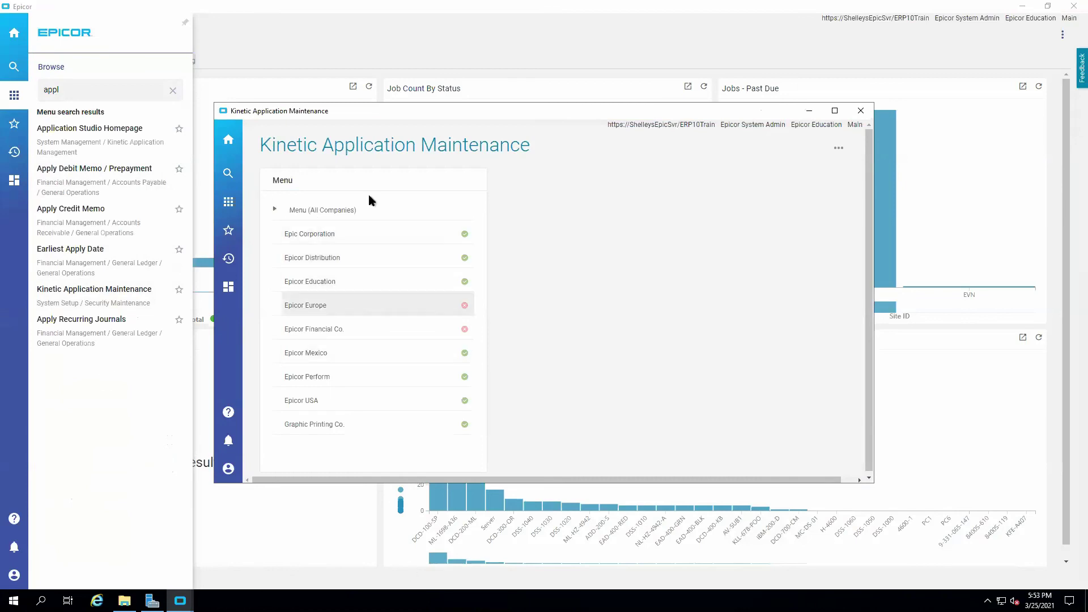
{"action": "left_click", "coordinate": [79, 90]}
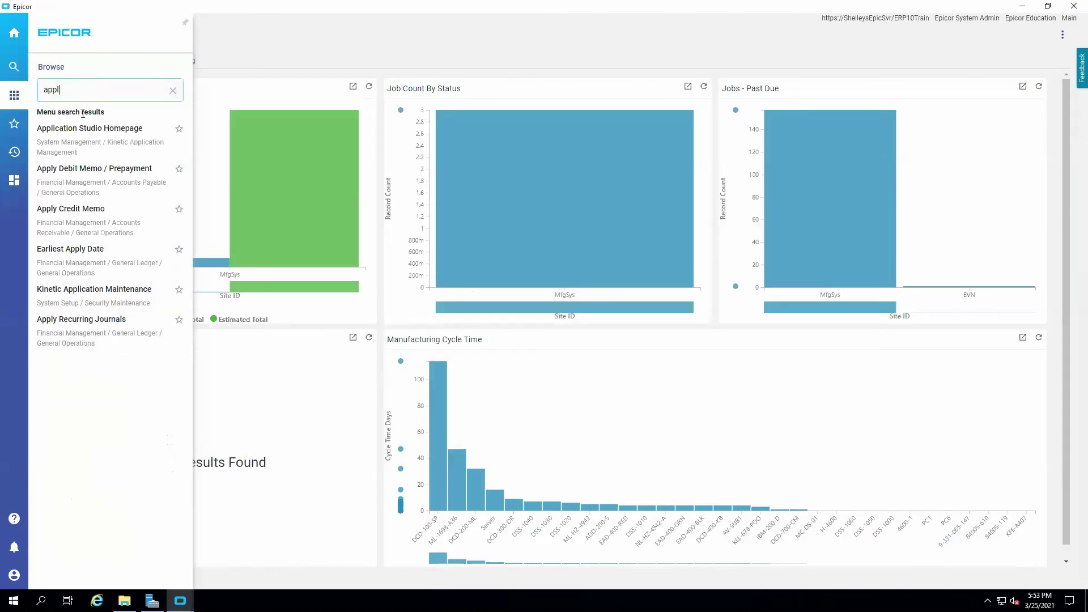
{"action": "left_click", "coordinate": [80, 133]}
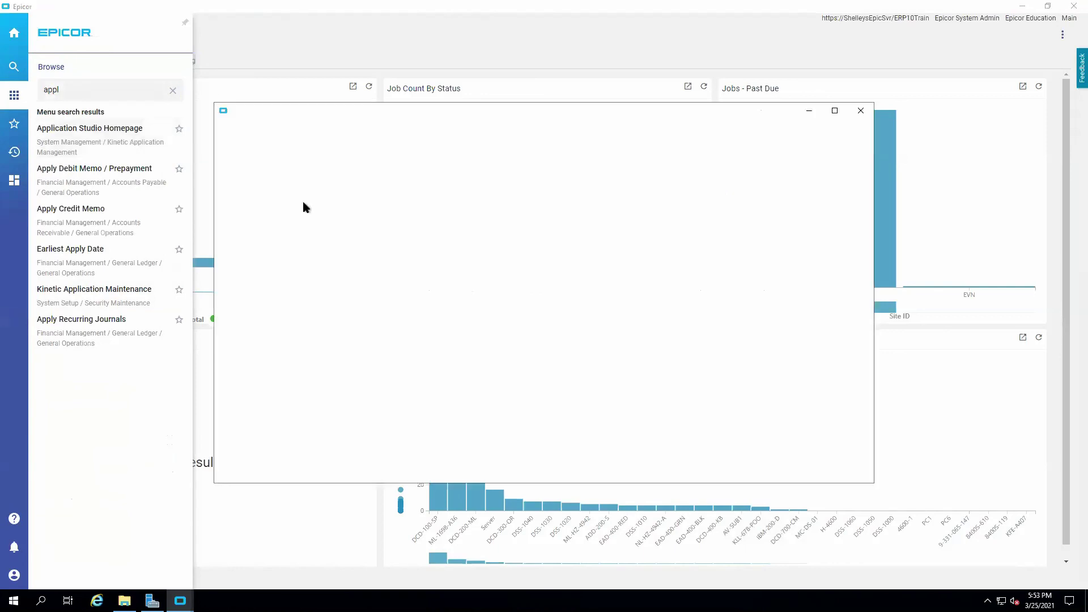